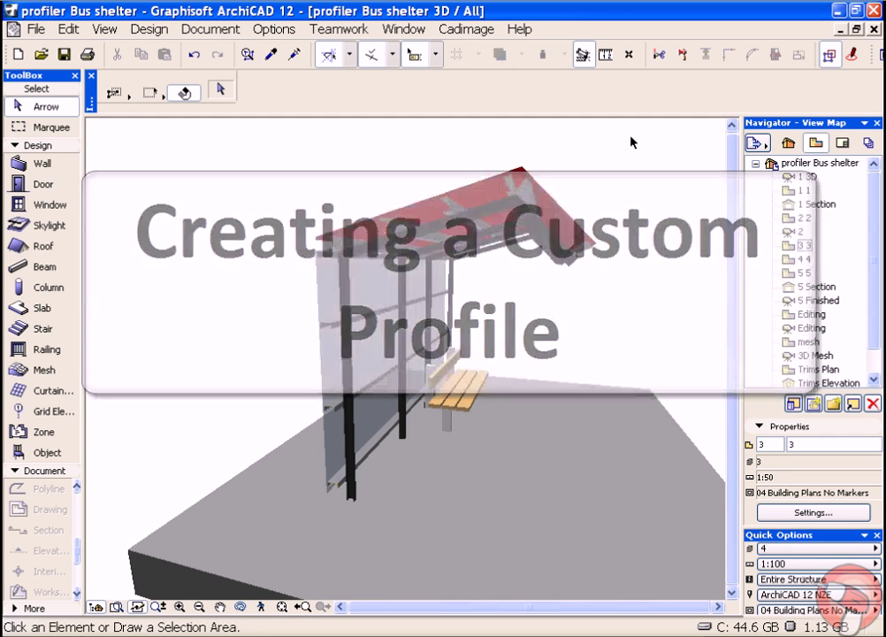
# Orbit the 3D bus shelter around the post, beam and bench, ending on the whole red roof.
pyautogui.moveTo(477, 289)
pyautogui.keyDown('shift'); pyautogui.mouseDown(button='middle')
pyautogui.moveTo(620, 289)
pyautogui.moveTo(567, 283)
pyautogui.mouseUp(button='middle'); pyautogui.keyUp('shift')
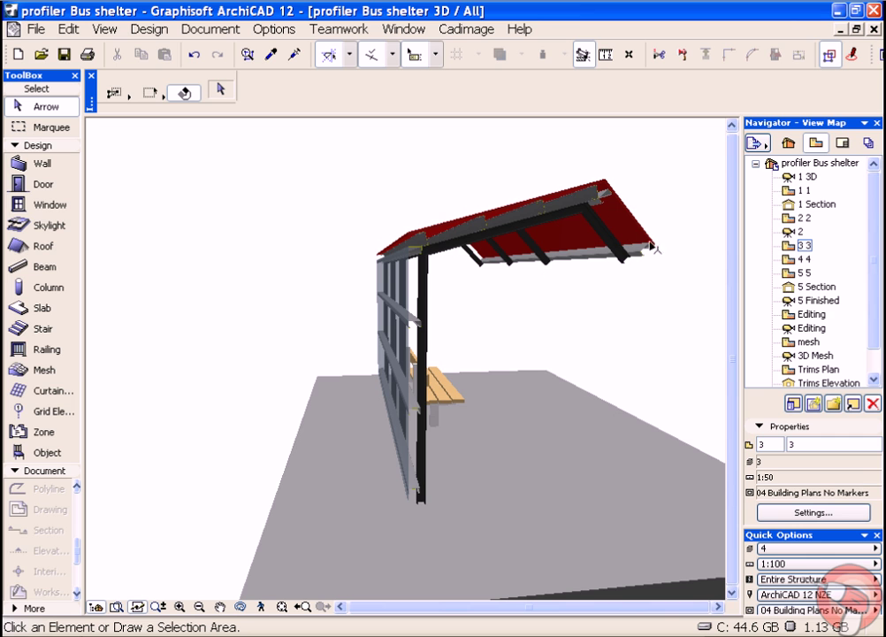
pyautogui.keyDown('shift'); pyautogui.moveTo(457, 306); pyautogui.dragTo(555, 328, button='middle'); pyautogui.keyUp('shift')
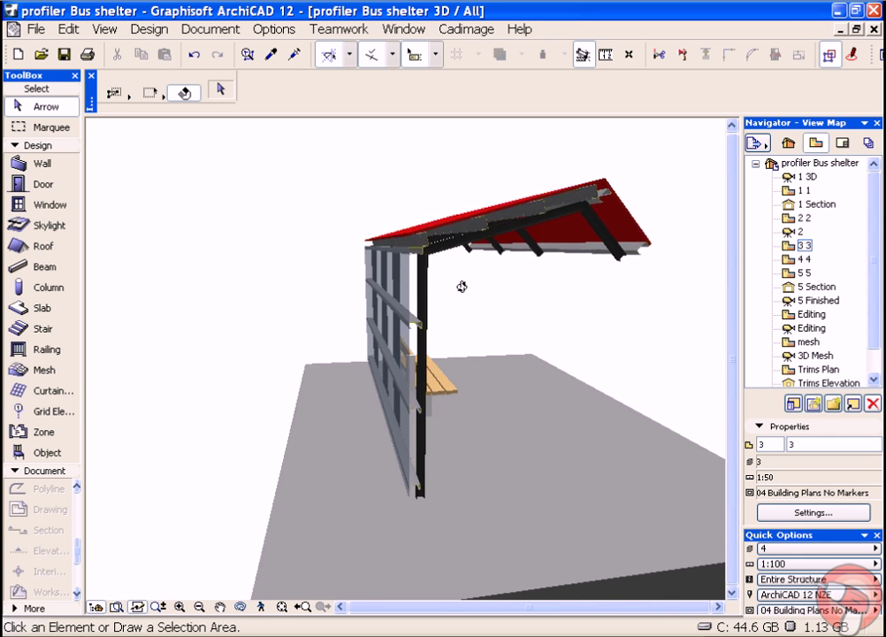
pyautogui.moveTo(448, 263)
pyautogui.keyDown('shift'); pyautogui.mouseDown(button='middle')
pyautogui.moveTo(416, 229)
pyautogui.moveTo(494, 311)
pyautogui.moveTo(338, 281)
pyautogui.mouseUp(button='middle'); pyautogui.keyUp('shift')
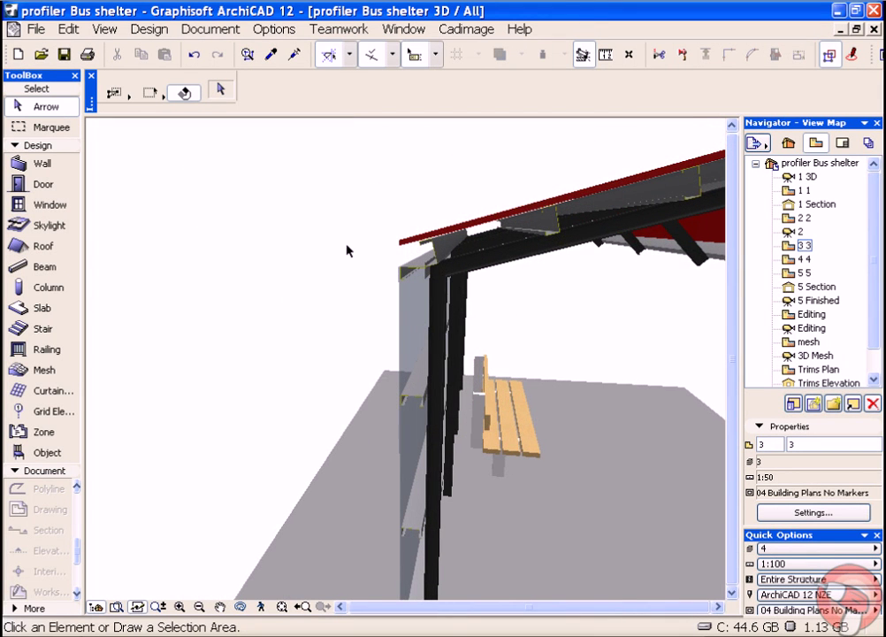
pyautogui.keyDown('shift'); pyautogui.moveTo(346, 227); pyautogui.dragTo(469, 302, button='middle'); pyautogui.keyUp('shift')
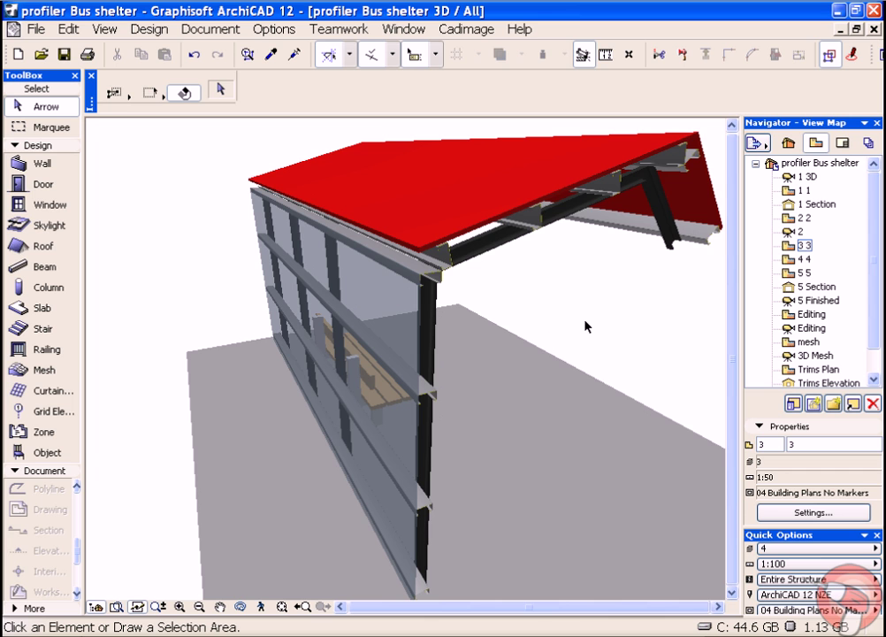
# Open Section AA from its section marker on the Ground Floor plan.
pyautogui.press('F2')
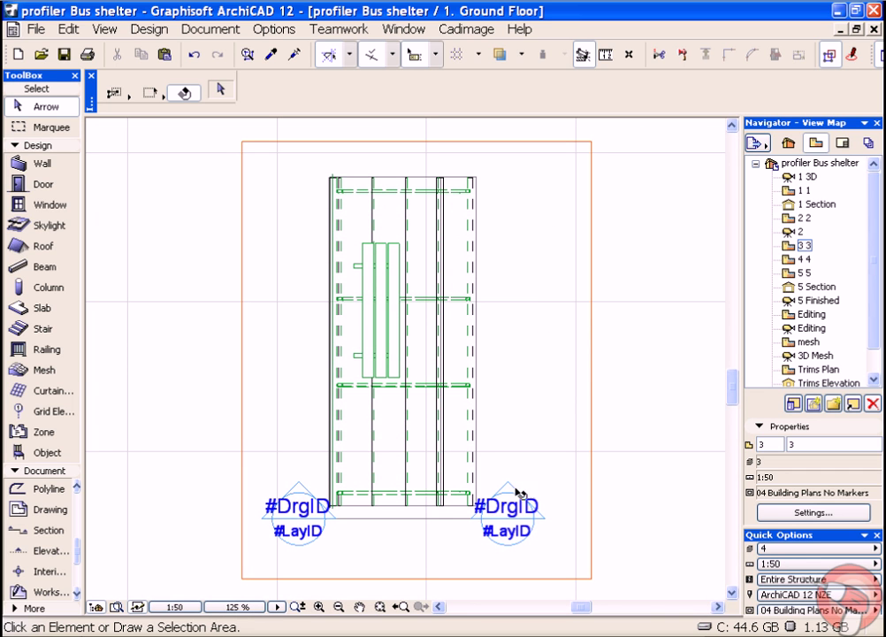
pyautogui.click(506, 524)
pyautogui.rightClick(639, 395)
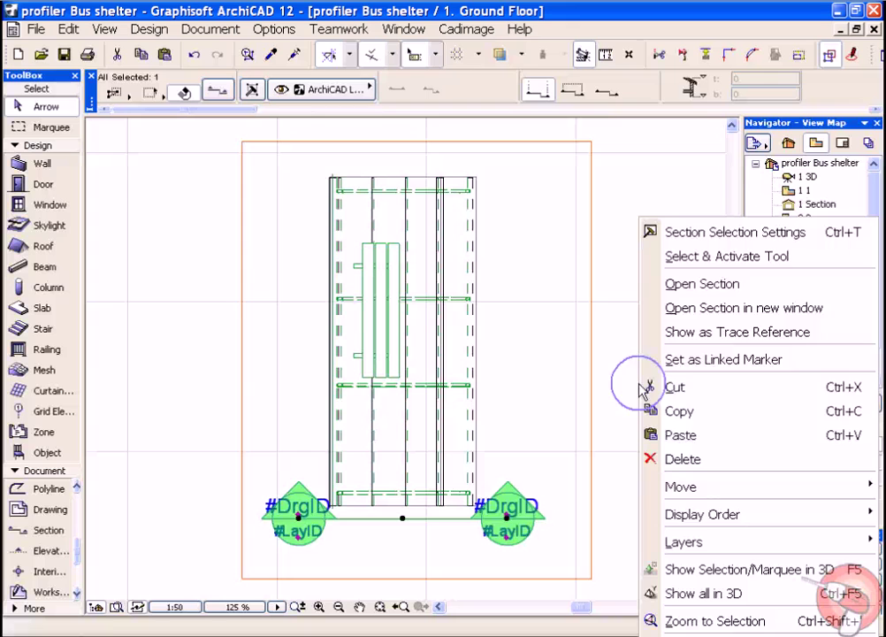
pyautogui.click(722, 292)
# Move the gutter shape from its corner so it sits against the roof purlin.
pyautogui.scroll(5, 392, 336)
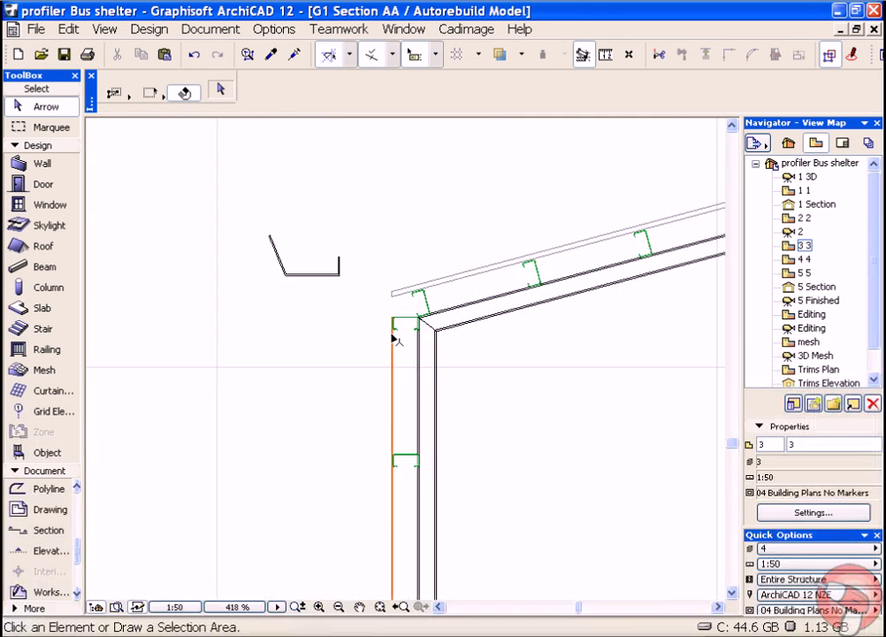
pyautogui.scroll(1, 392, 336)
pyautogui.click(328, 263)
pyautogui.scroll(4, 328, 263)
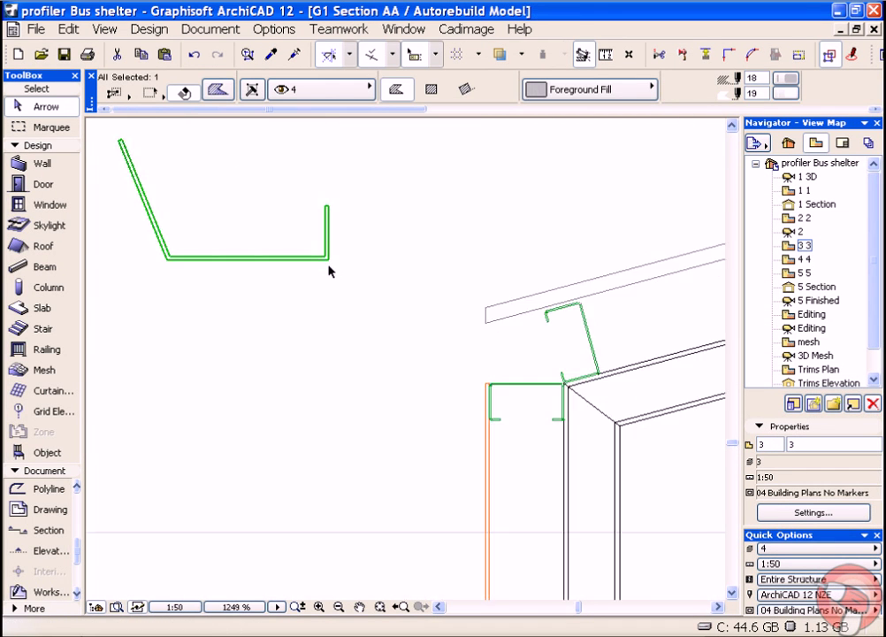
pyautogui.scroll(3, 329, 262)
pyautogui.hotkey('ctrl', 'd')
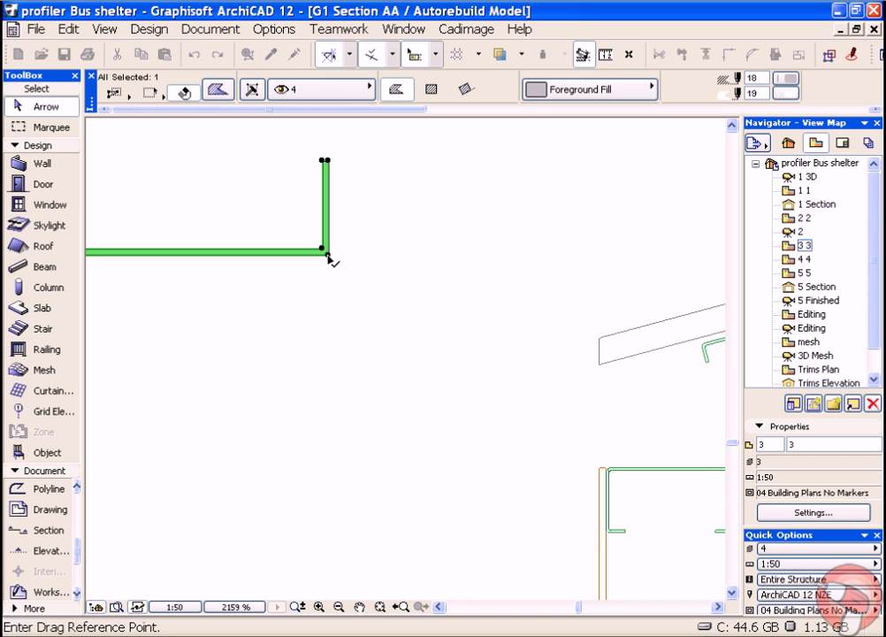
pyautogui.click(328, 254)
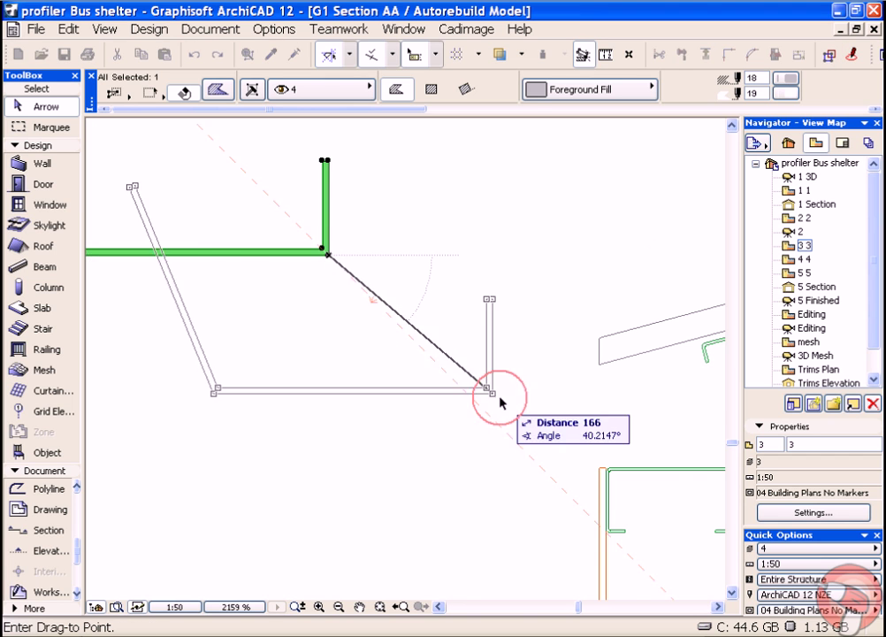
pyautogui.click(670, 457)
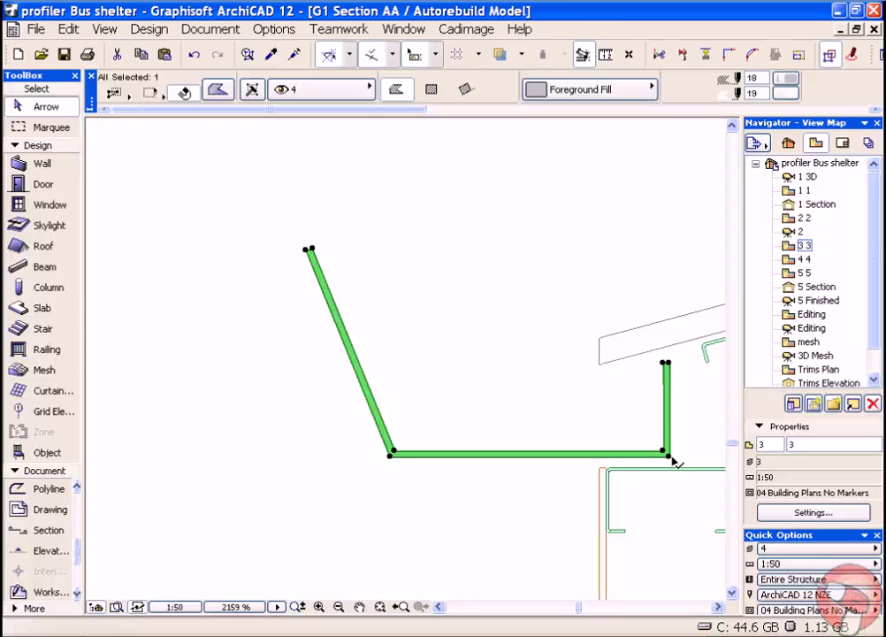
pyautogui.click(671, 457)
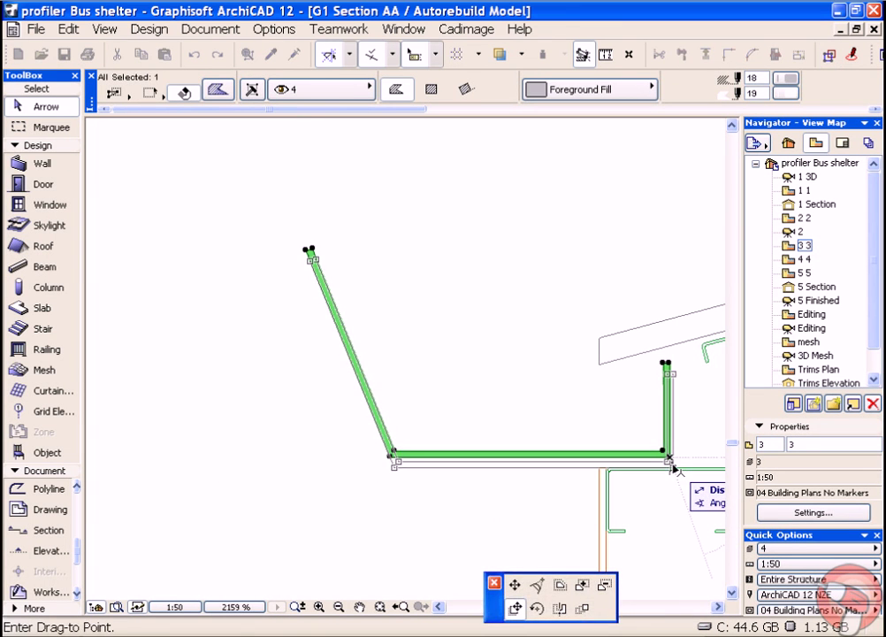
pyautogui.press('Escape')
pyautogui.press('Escape')
# Adjust the gutter fill's bottom edge and offset its back edge twice to fit the purlin.
pyautogui.scroll(-2, 490, 376)
pyautogui.scroll(-2, 367, 300)
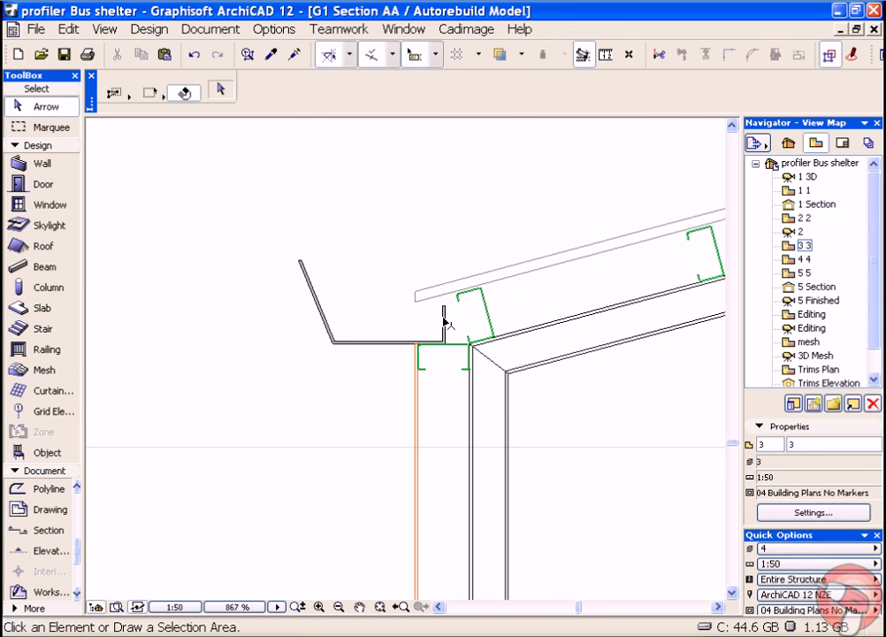
pyautogui.scroll(3, 401, 325)
pyautogui.scroll(1, 376, 312)
pyautogui.click(435, 375)
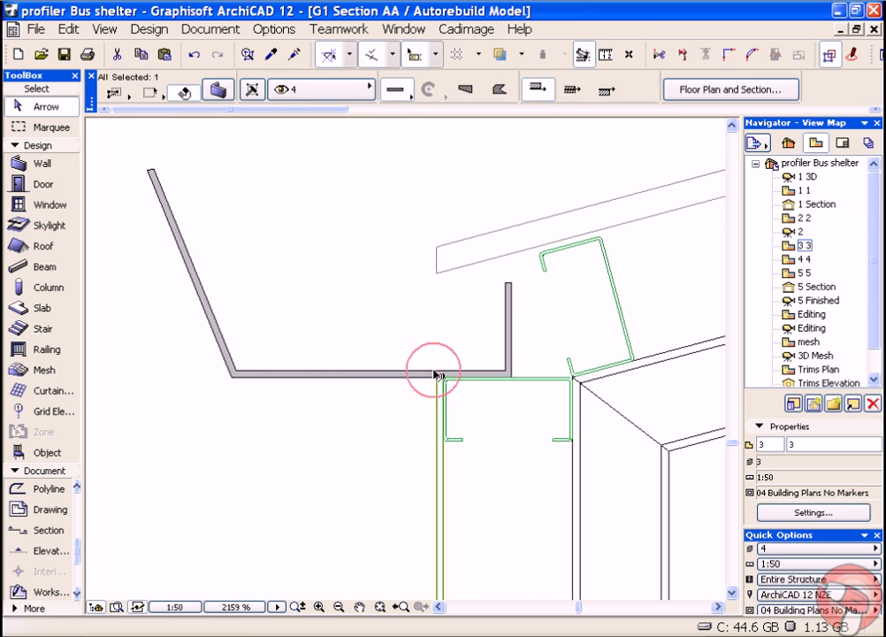
pyautogui.click(400, 362)
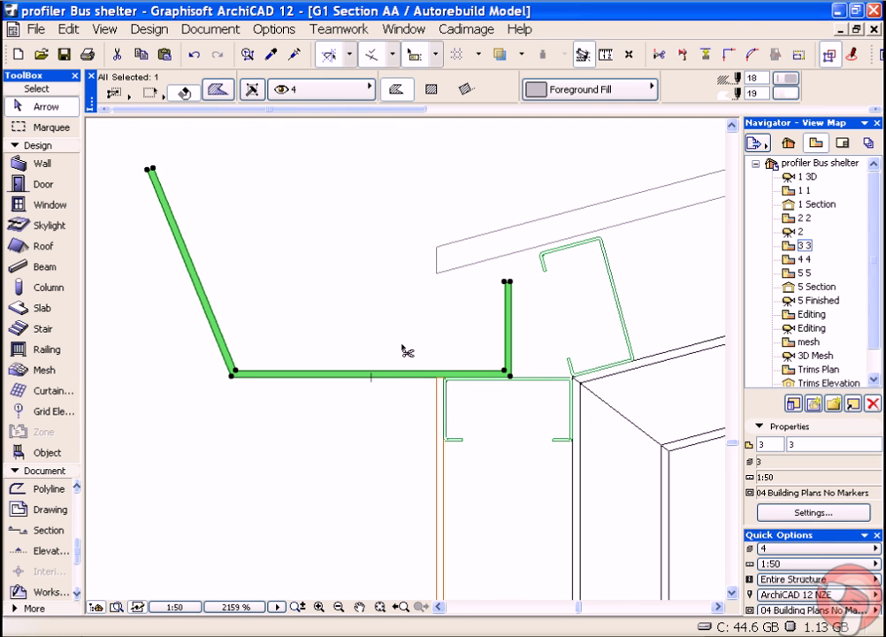
pyautogui.moveTo(403, 351); pyautogui.dragTo(405, 334)
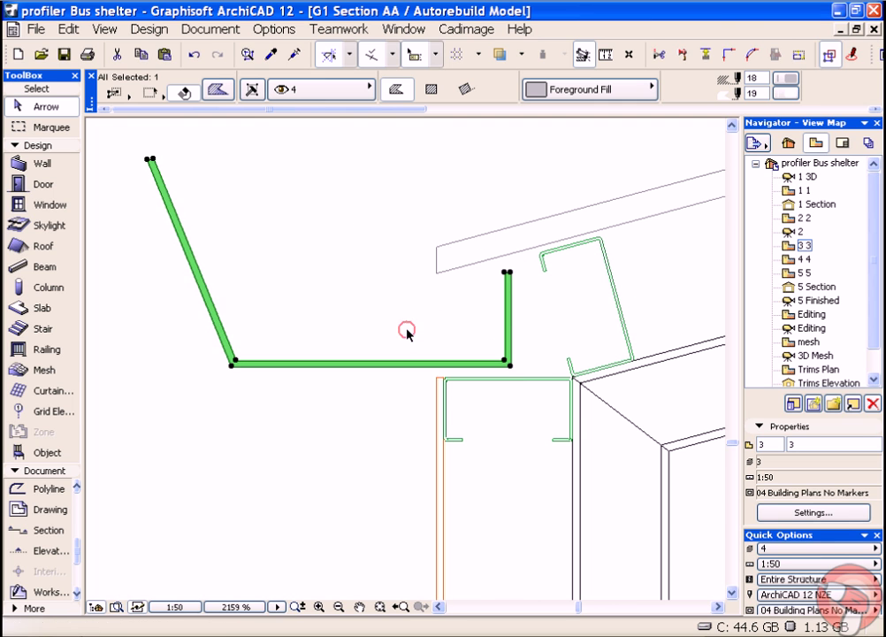
pyautogui.click(507, 303)
pyautogui.click(582, 586)
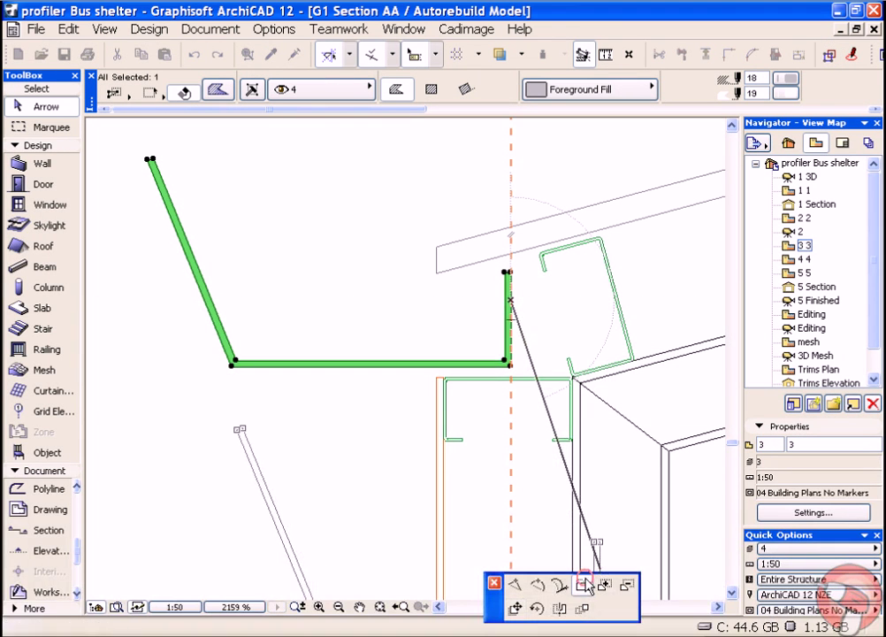
pyautogui.click(589, 340)
pyautogui.click(582, 585)
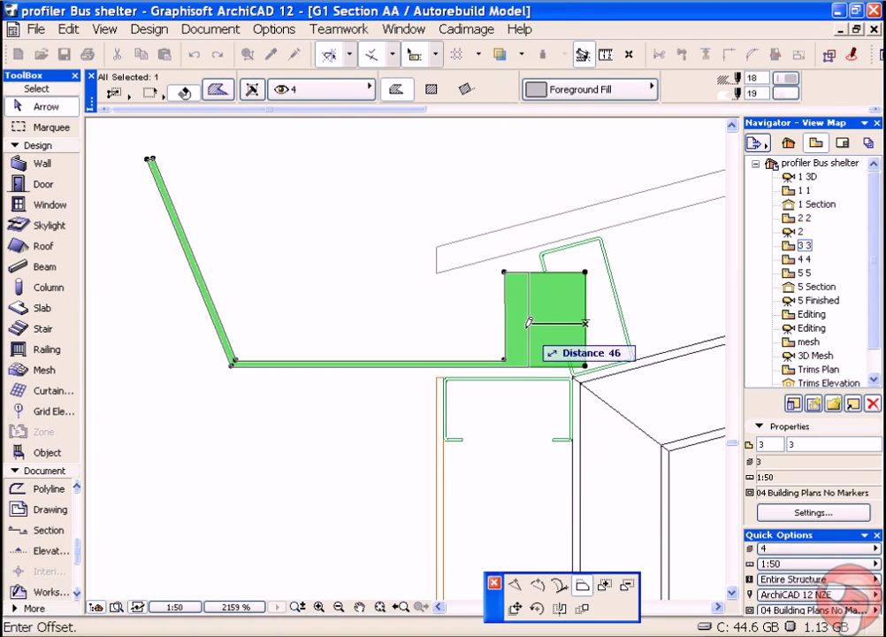
pyautogui.click(514, 323)
pyautogui.click(413, 311)
# Reselect the gutter polyline and bring up the Cadimage profile commands.
pyautogui.scroll(-3, 292, 301)
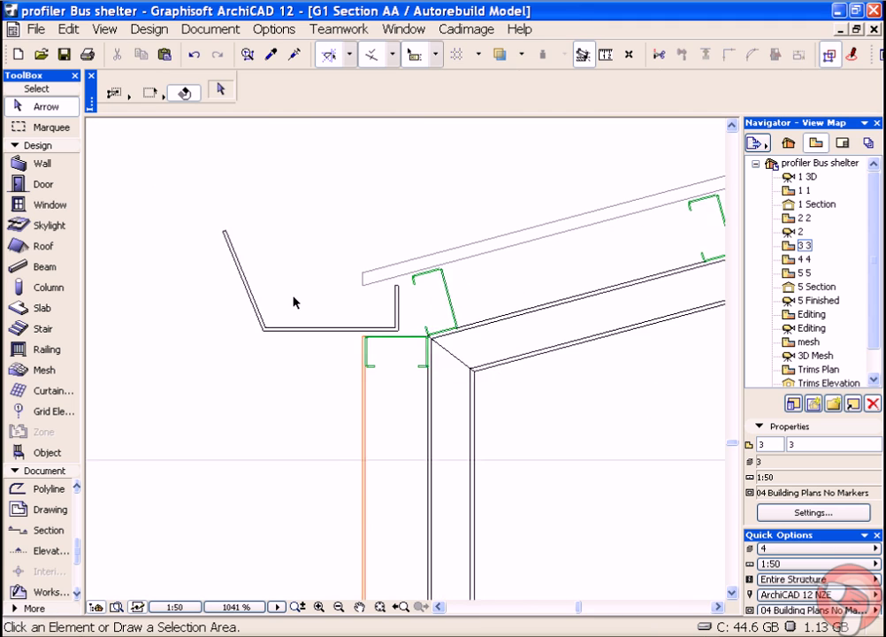
pyautogui.scroll(-2, 342, 283)
pyautogui.click(325, 314)
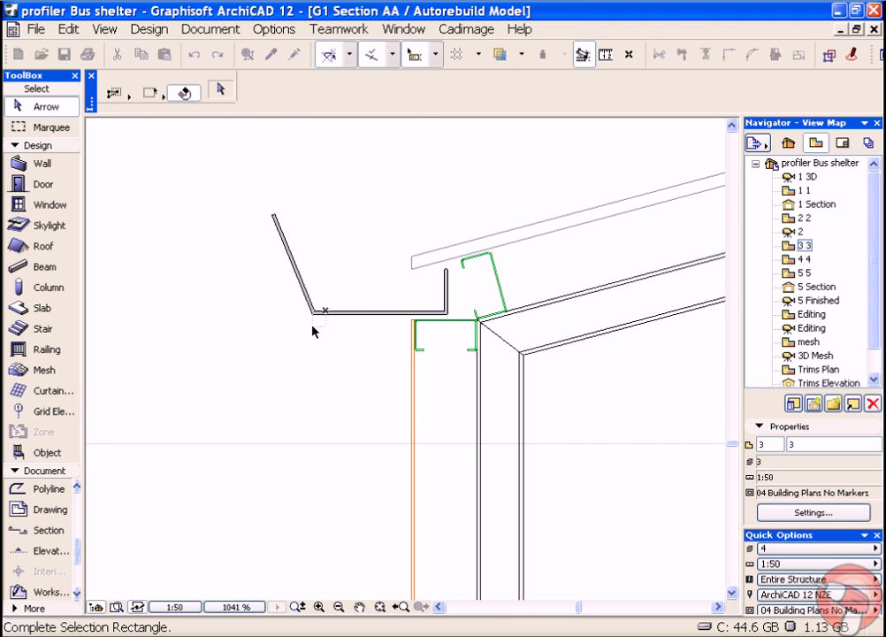
pyautogui.click(313, 332)
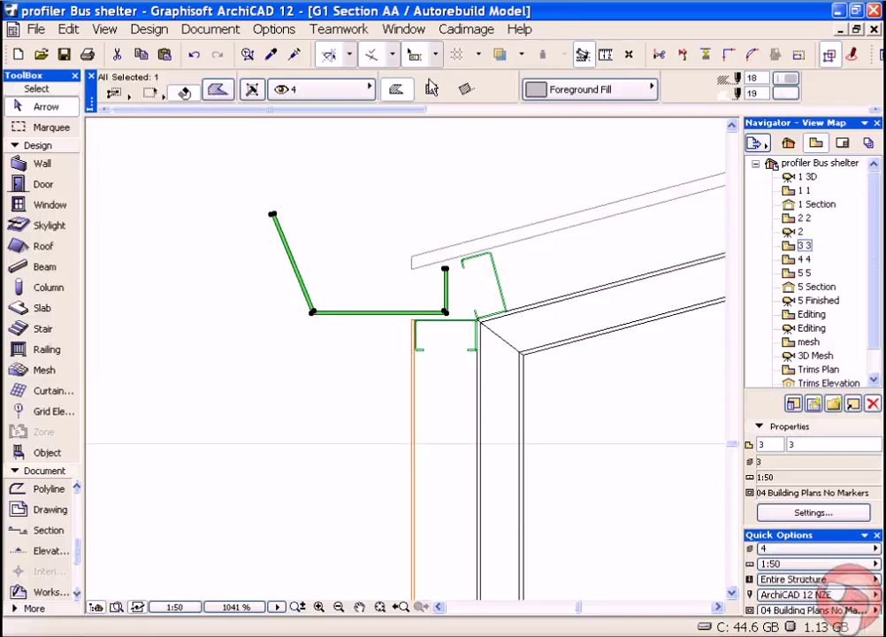
pyautogui.click(459, 34)
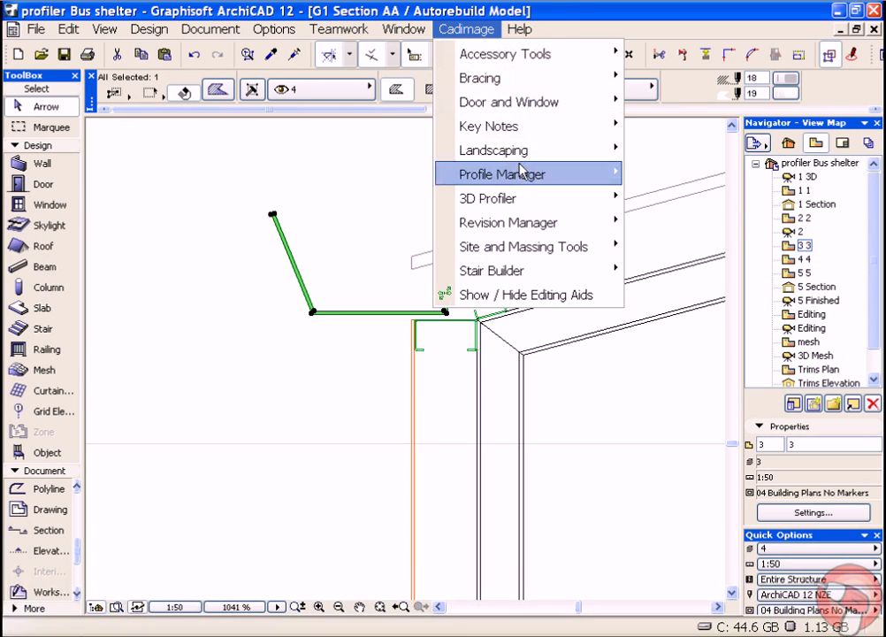
pyautogui.moveTo(503, 174)
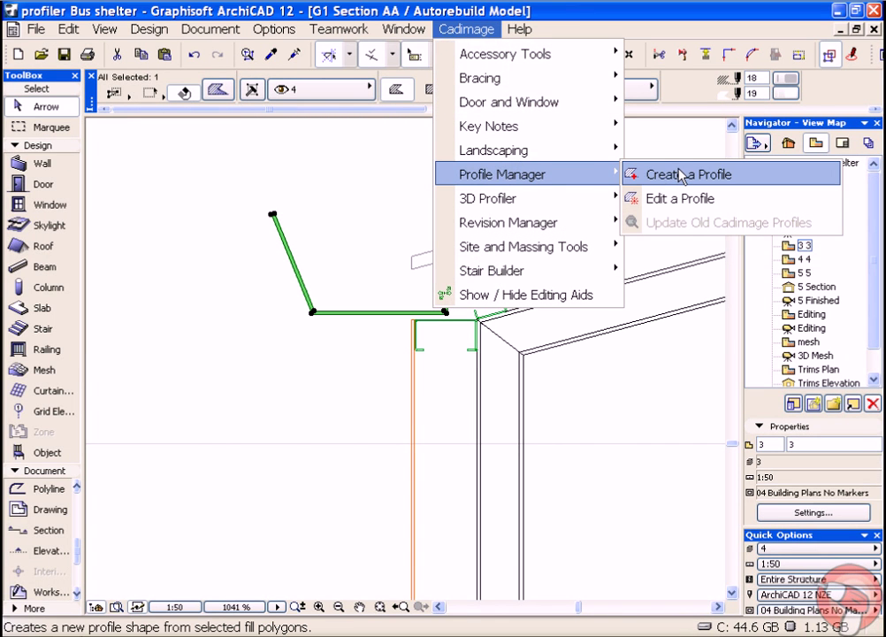
# Create a general profile from the gutter with anchor point 3, reviewing Model and Cut Surfaces pages.
pyautogui.click(682, 176)
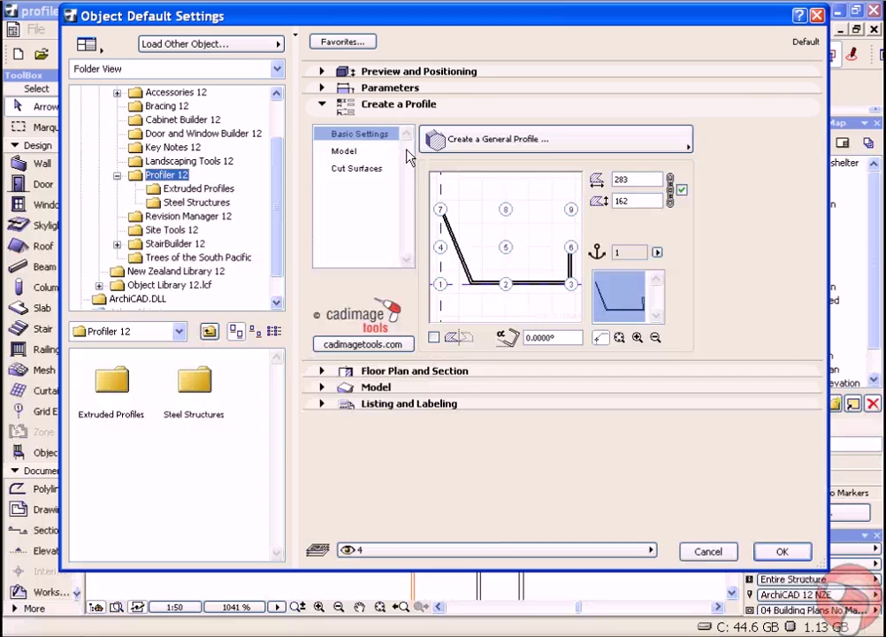
pyautogui.click(478, 144)
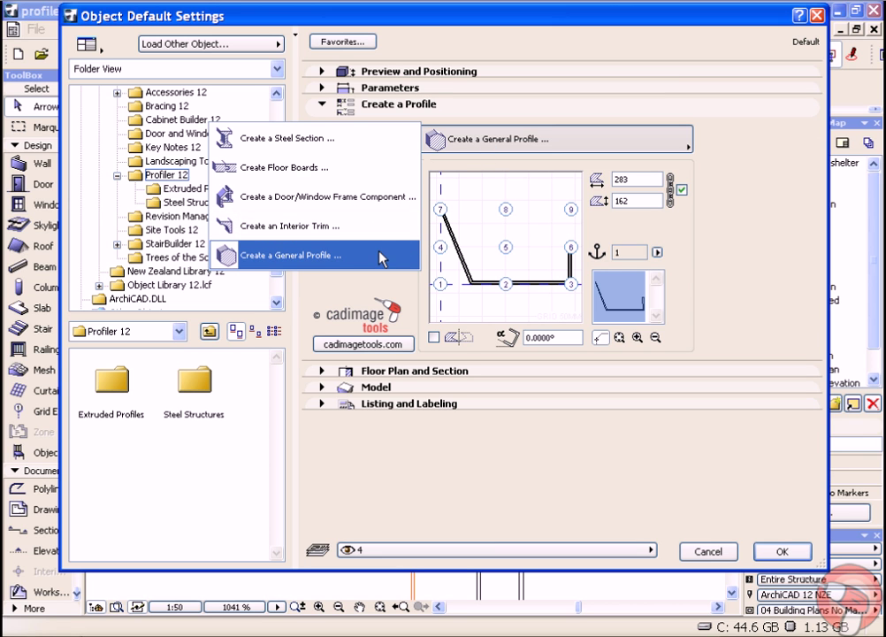
pyautogui.click(383, 256)
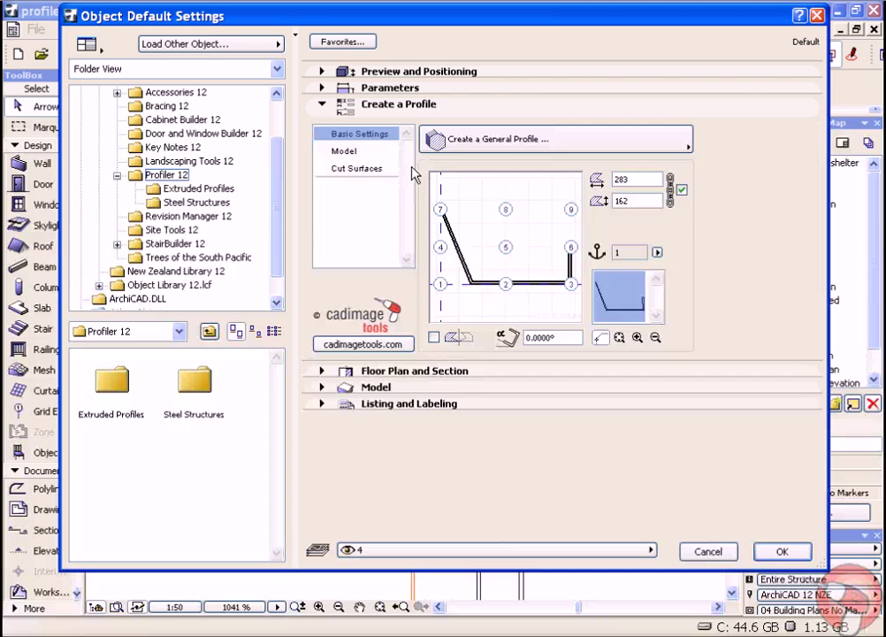
pyautogui.click(657, 252)
pyautogui.click(682, 284)
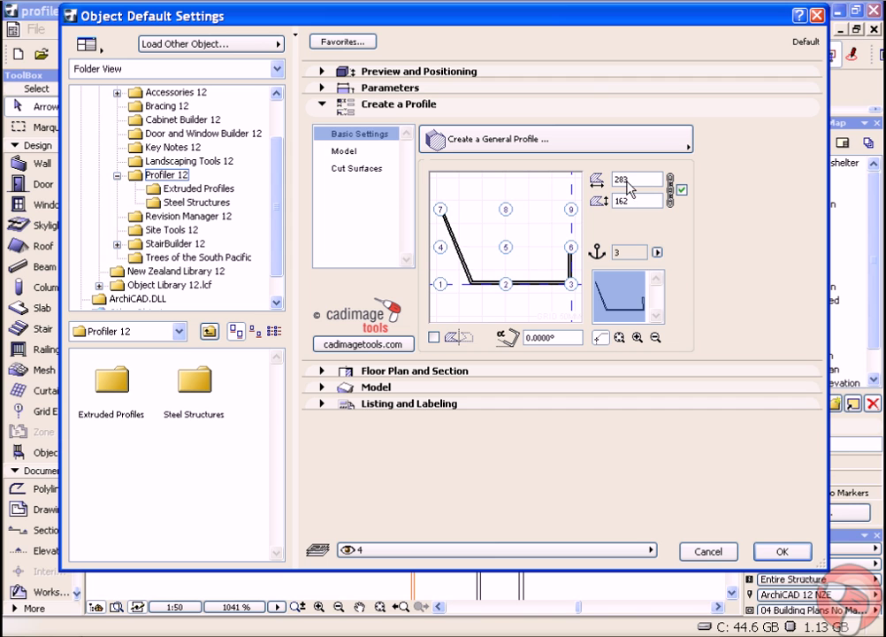
pyautogui.click(365, 151)
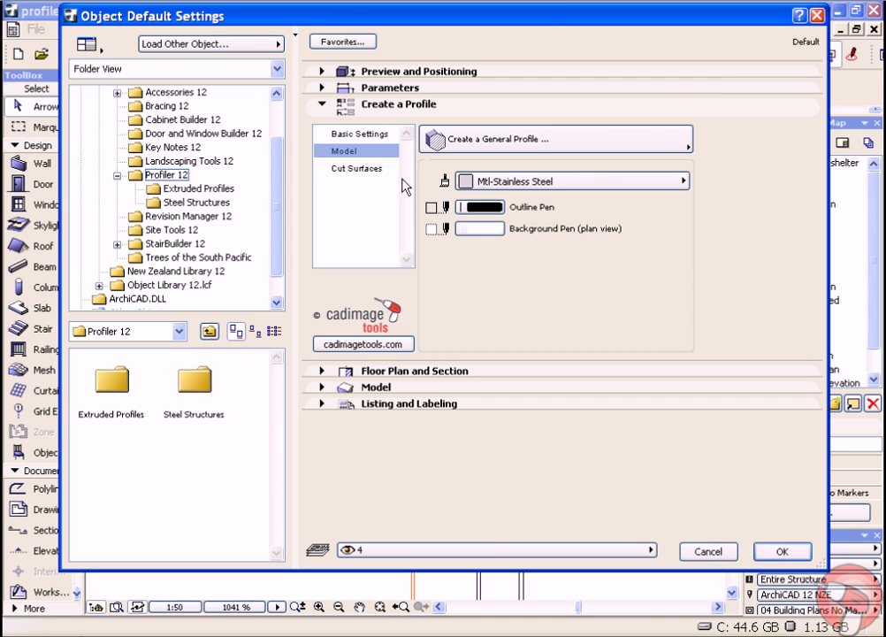
pyautogui.click(371, 168)
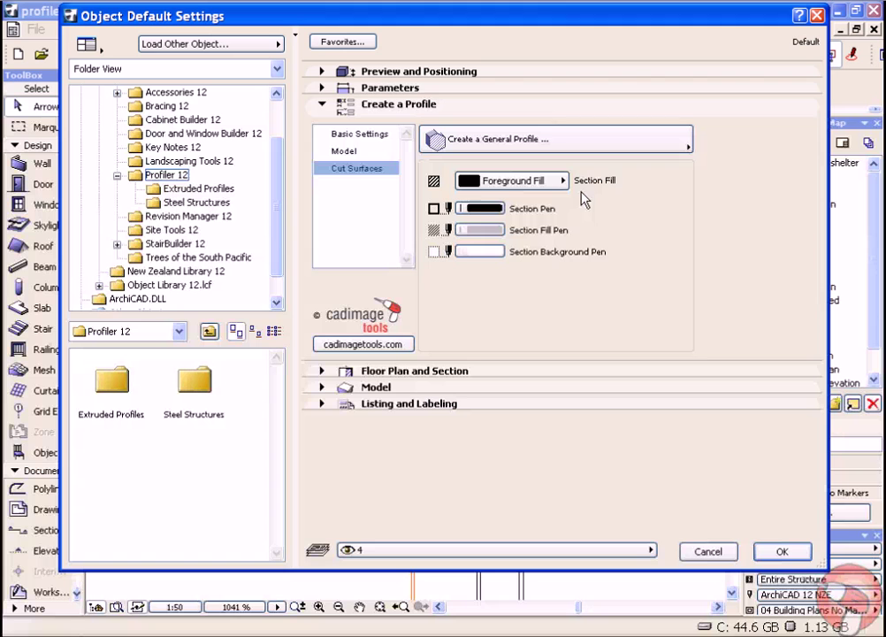
pyautogui.click(778, 551)
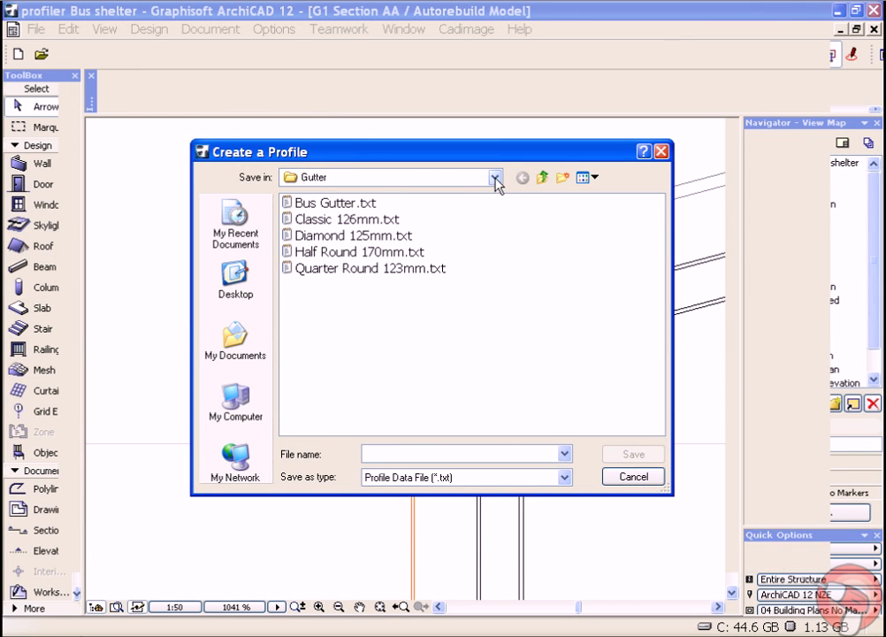
# Save the profile as Bus Gutter.txt in the Profiler > Gutter folder.
pyautogui.click(495, 178)
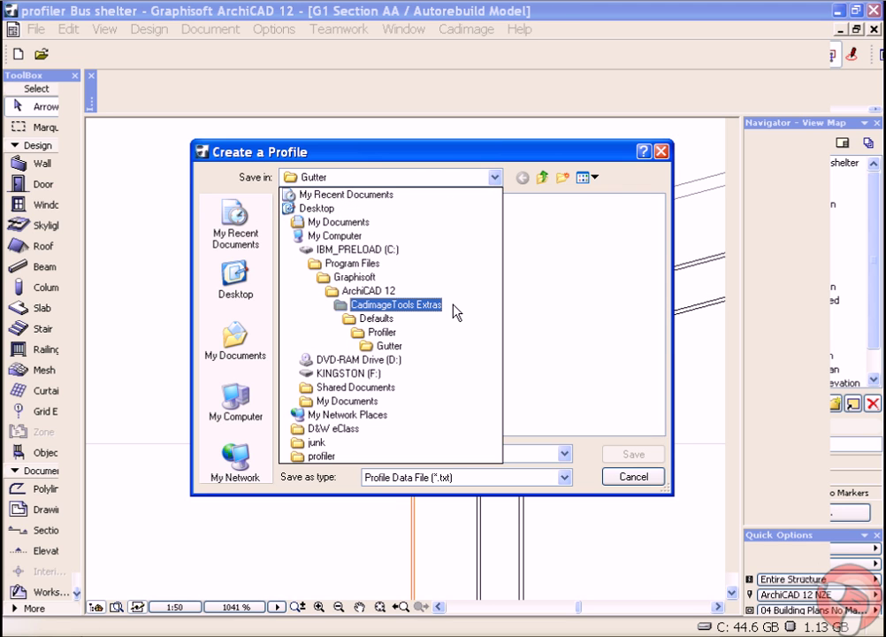
pyautogui.click(417, 334)
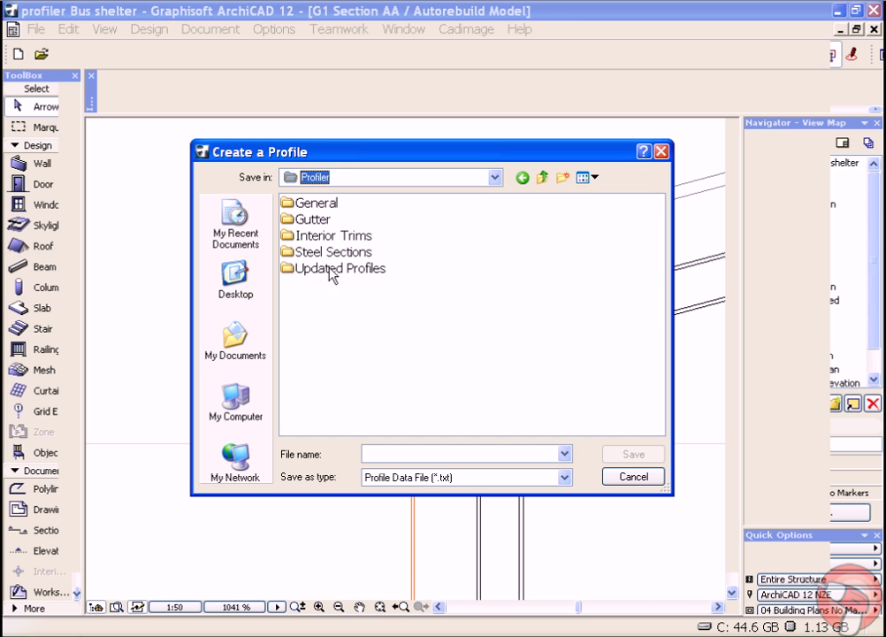
pyautogui.doubleClick(310, 221)
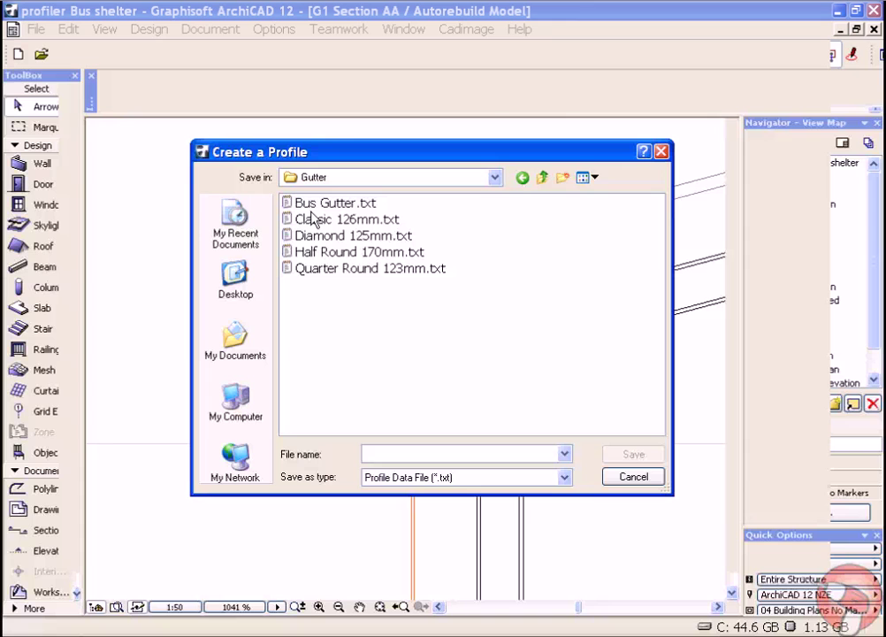
pyautogui.click(322, 206)
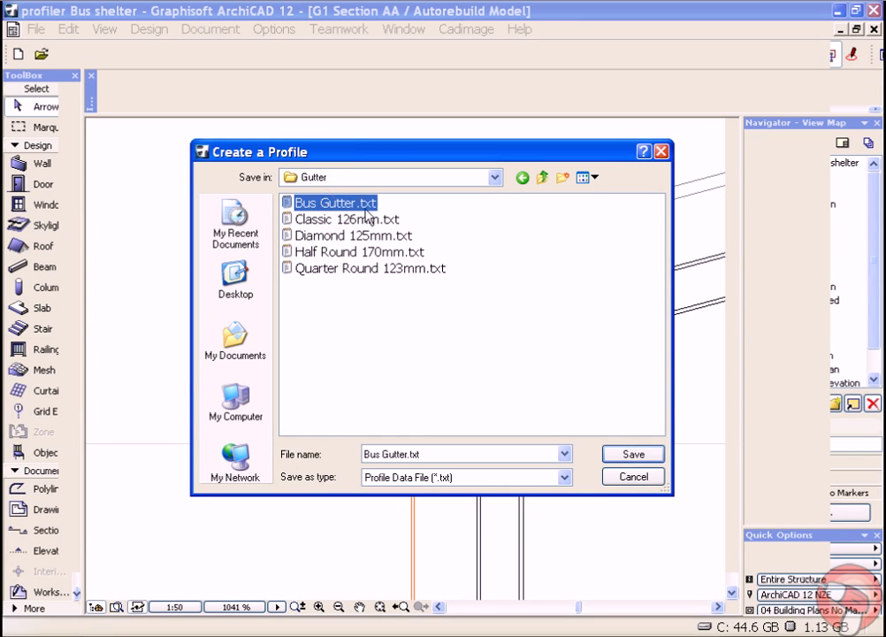
pyautogui.click(633, 455)
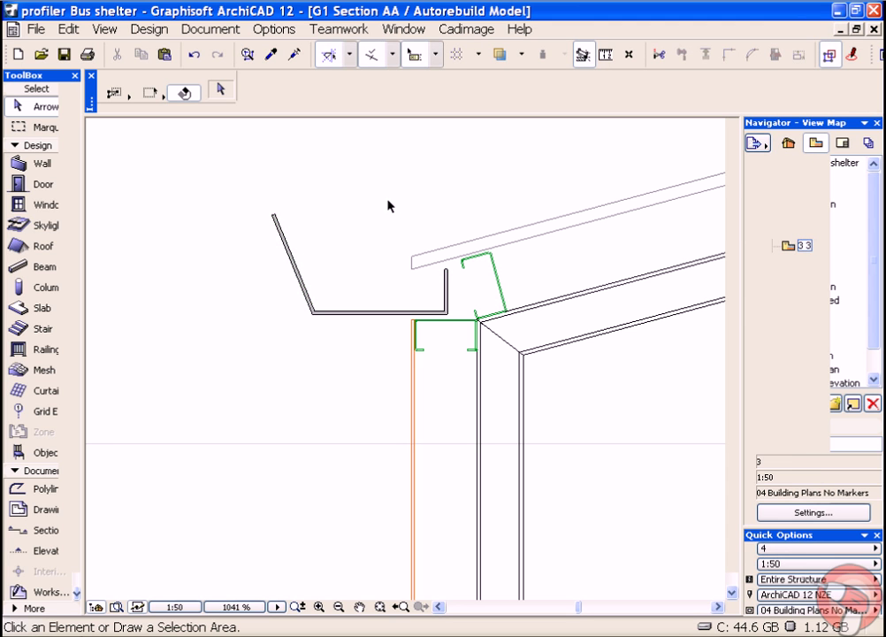
# Zoom out and pan Section AA to show the whole roof with the gutter at the eave.
pyautogui.scroll(-3, 388, 203)
pyautogui.scroll(-4, 674, 357)
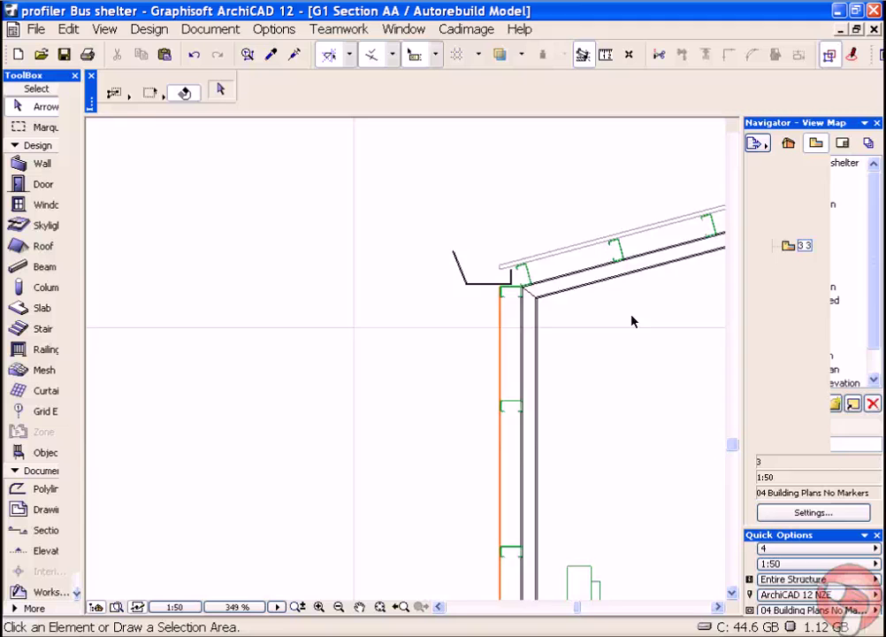
pyautogui.moveTo(509, 301); pyautogui.dragTo(484, 292, button='middle')
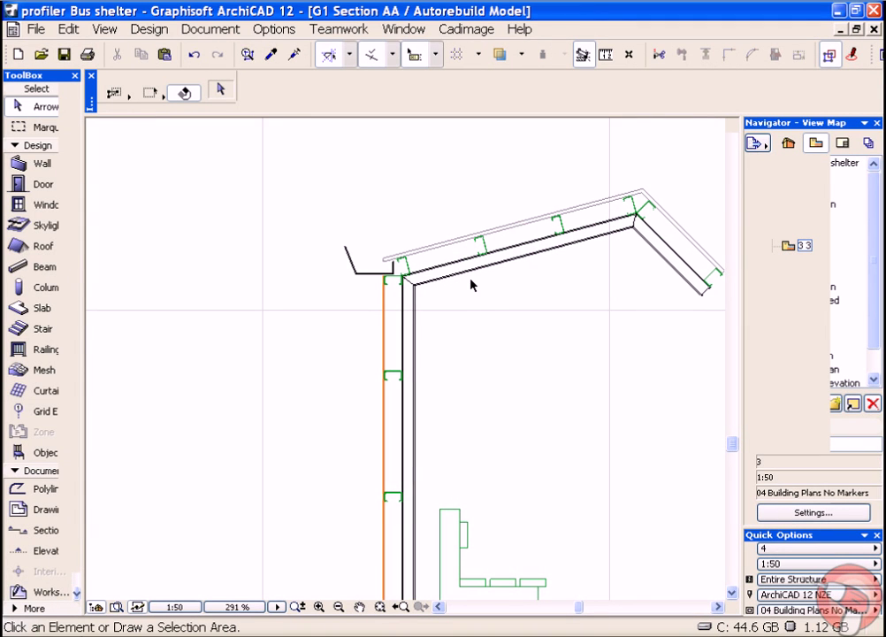
# Select the left-edge polyline on the Ground Floor plan and run 3D Profiler's Extrude along Selected Elements.
pyautogui.hotkey('ctrl', 'a')
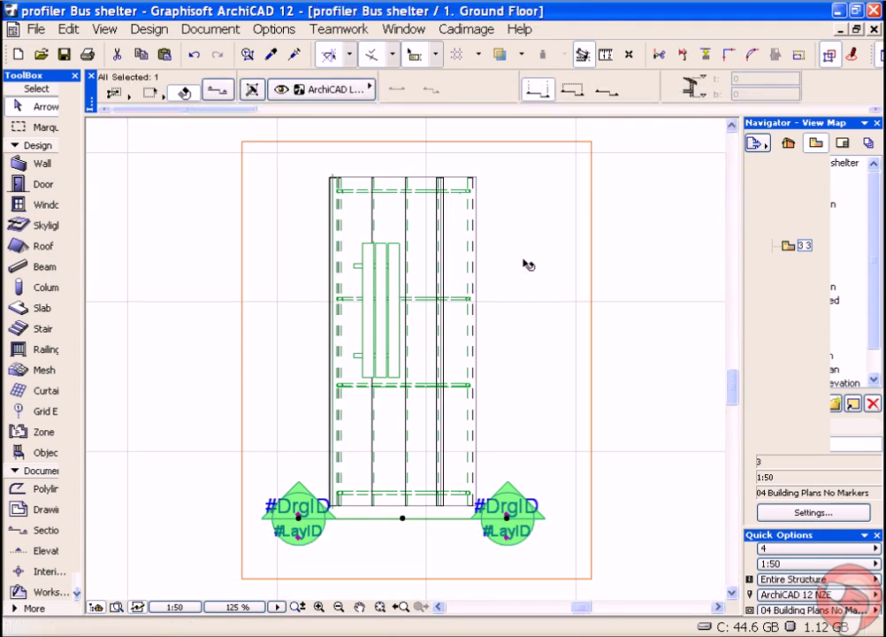
pyautogui.click(649, 279)
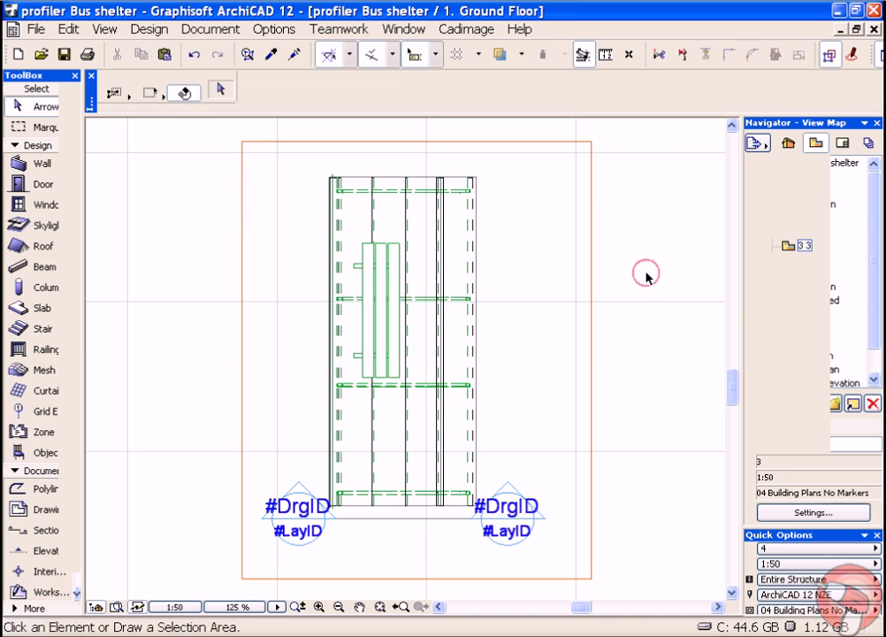
pyautogui.click(332, 174)
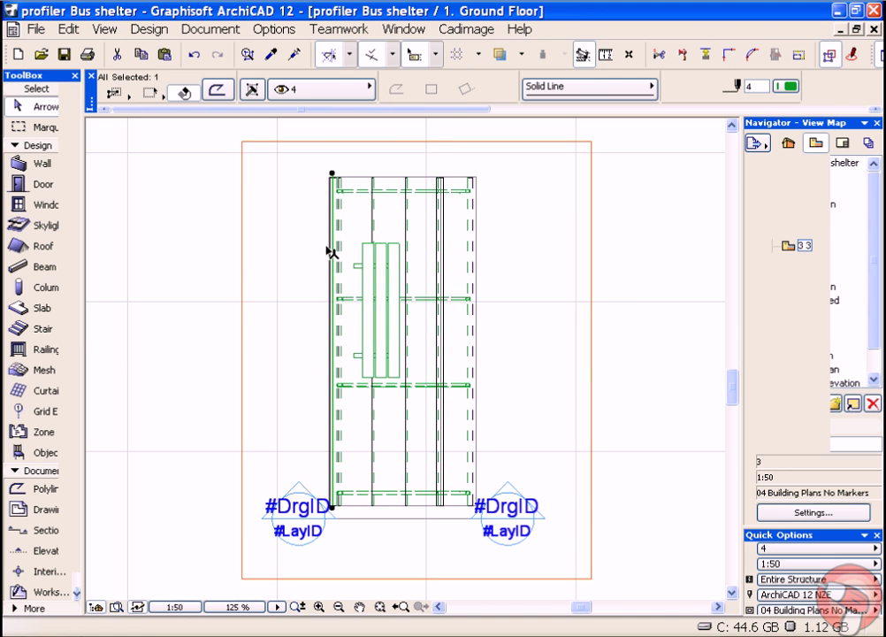
pyautogui.scroll(3, 336, 511)
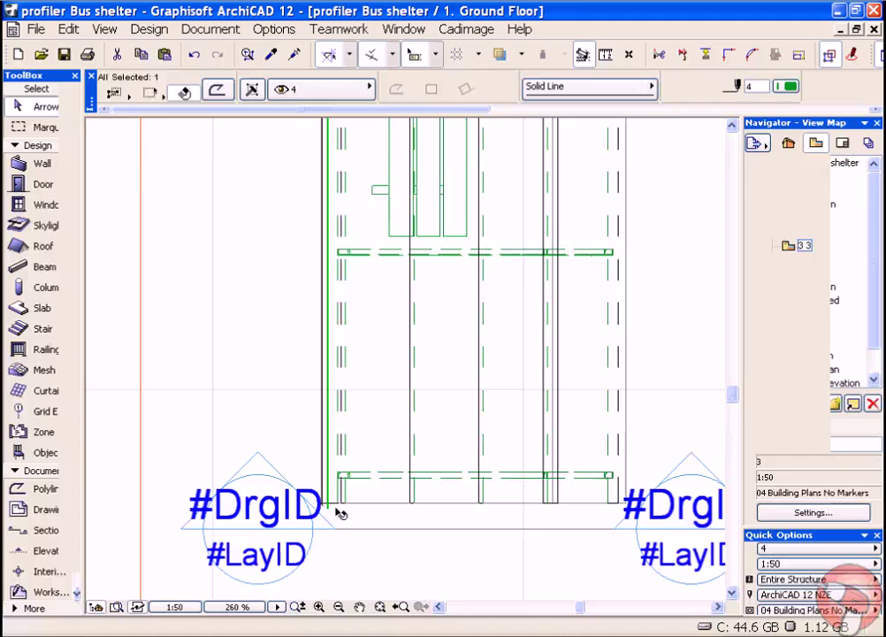
pyautogui.scroll(-3, 336, 142)
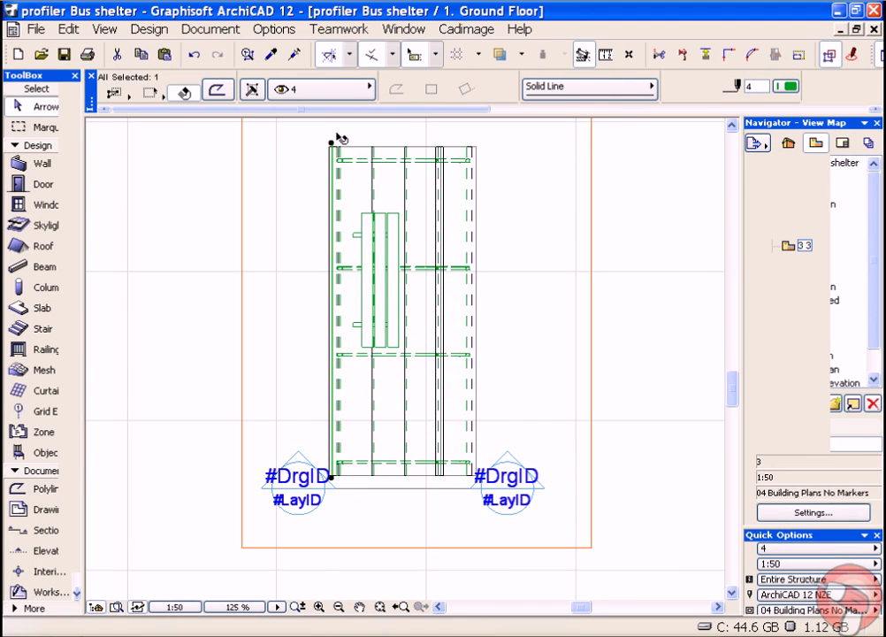
pyautogui.click(454, 33)
pyautogui.moveTo(502, 199)
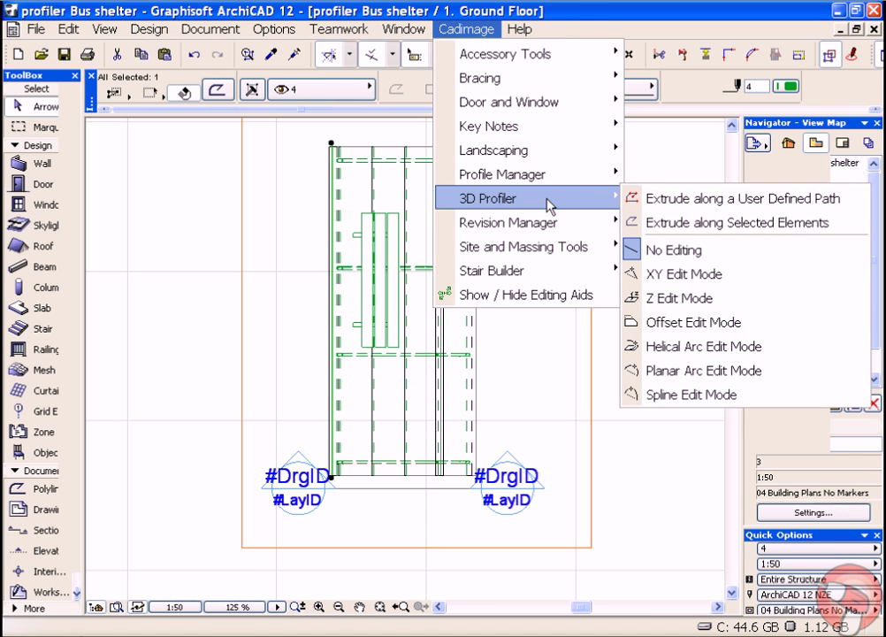
pyautogui.click(752, 224)
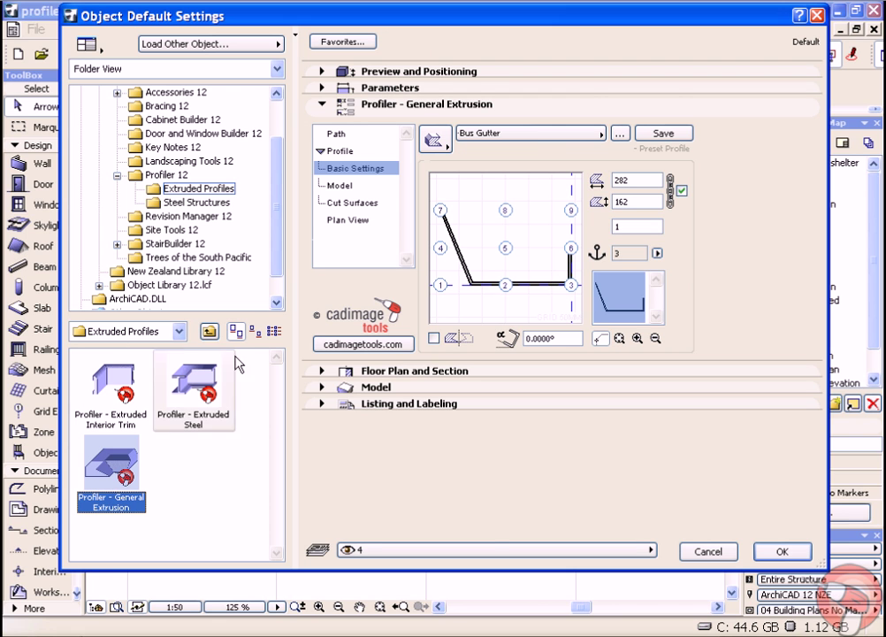
# Switch the extrusion to a custom profile and load Bus Gutter.txt from the Gutter folder.
pyautogui.click(432, 140)
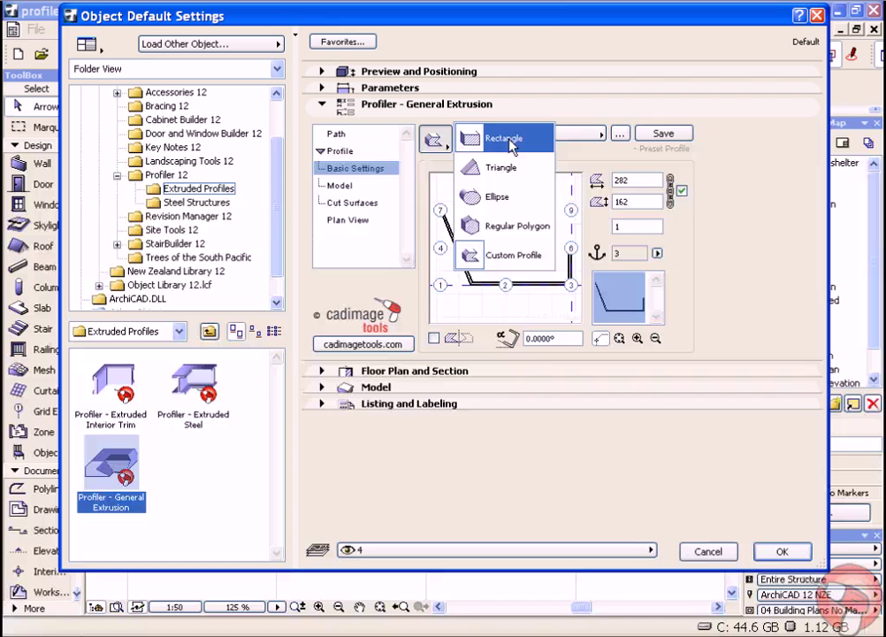
pyautogui.click(516, 254)
pyautogui.click(620, 133)
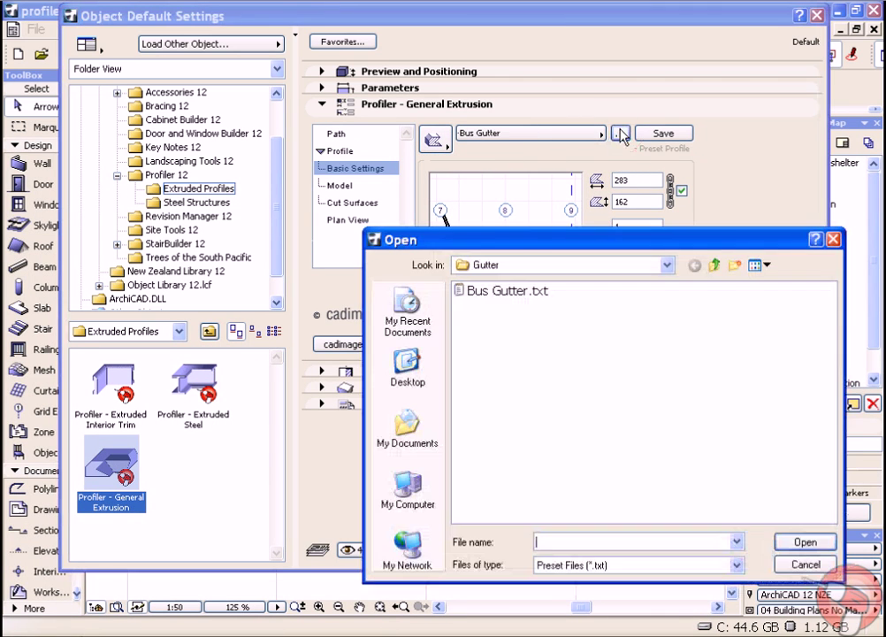
pyautogui.click(501, 292)
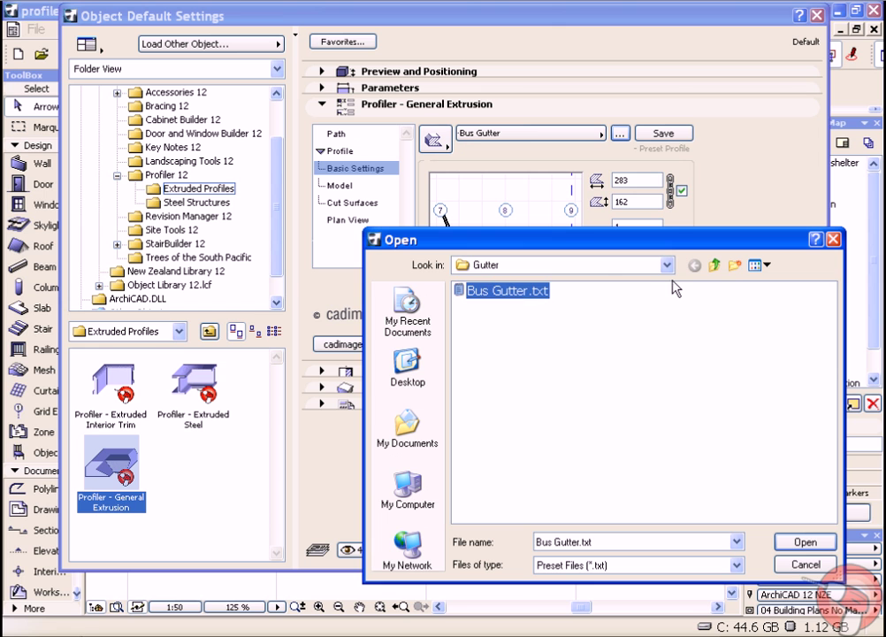
pyautogui.click(804, 545)
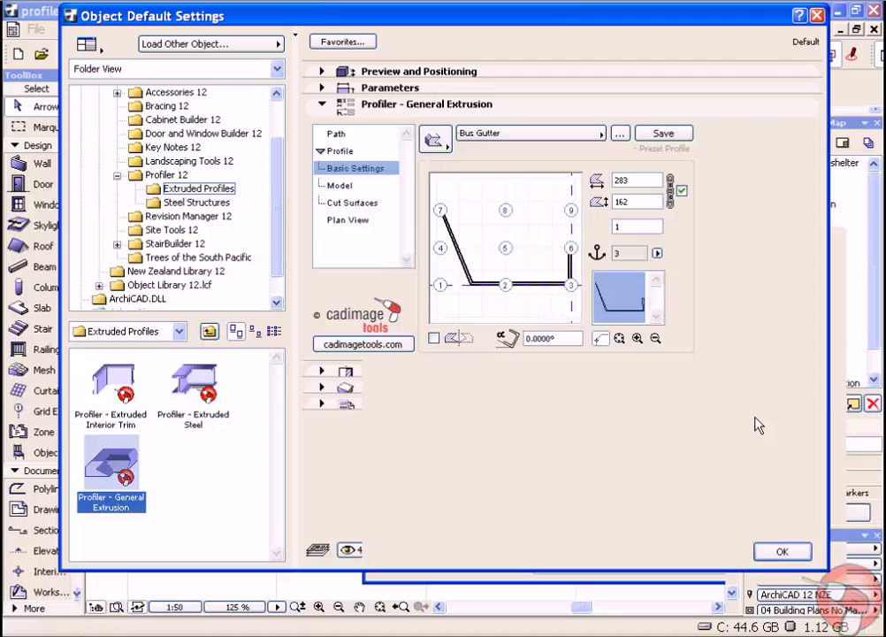
# Keep anchor point 3 and wireframe plan display, review Model and Cut Surfaces, and confirm.
pyautogui.click(658, 256)
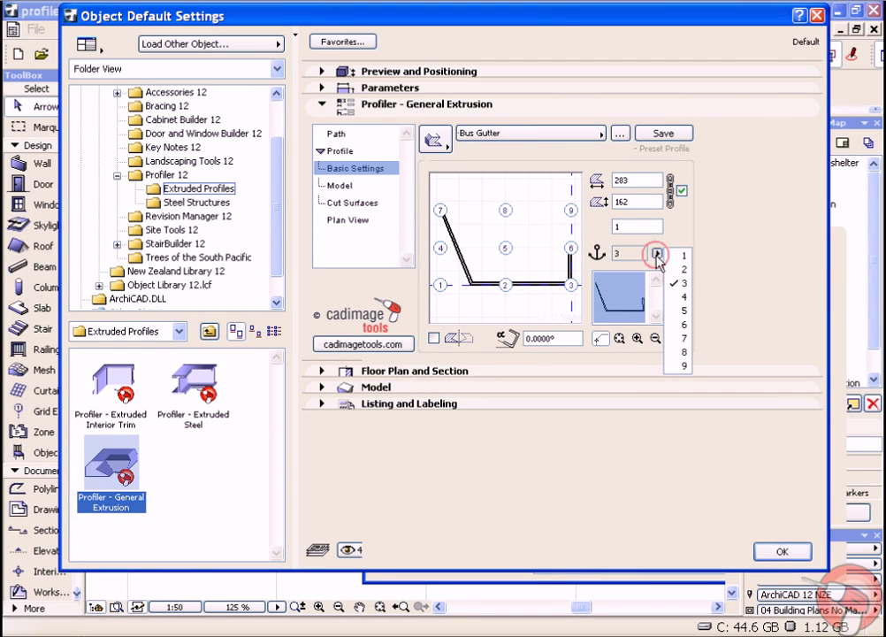
pyautogui.click(685, 284)
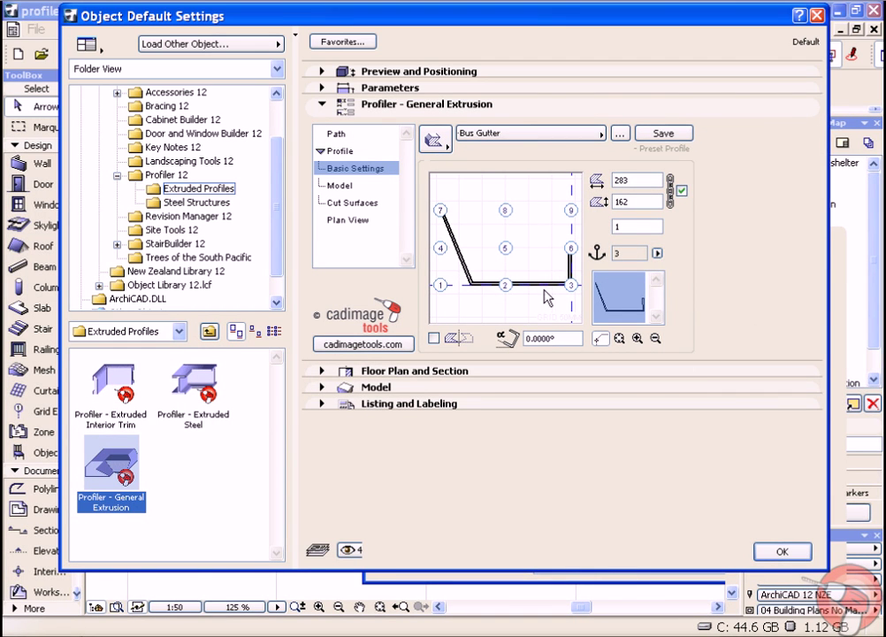
pyautogui.click(367, 187)
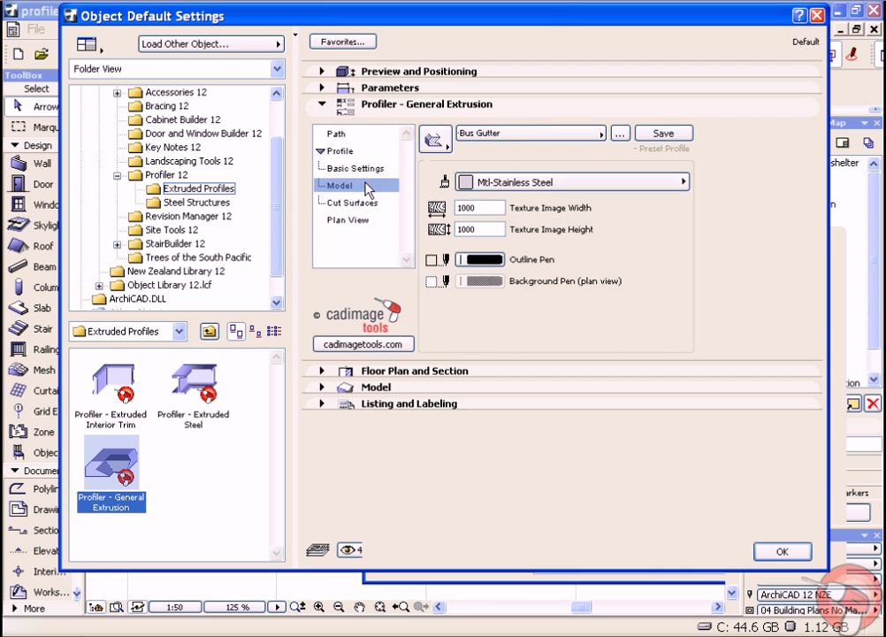
pyautogui.click(366, 204)
pyautogui.click(370, 223)
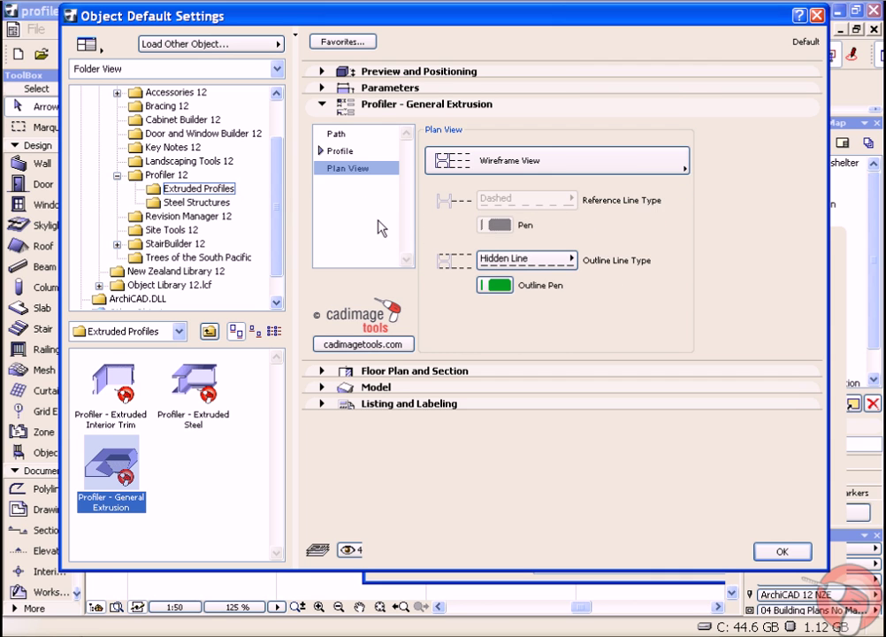
pyautogui.click(515, 168)
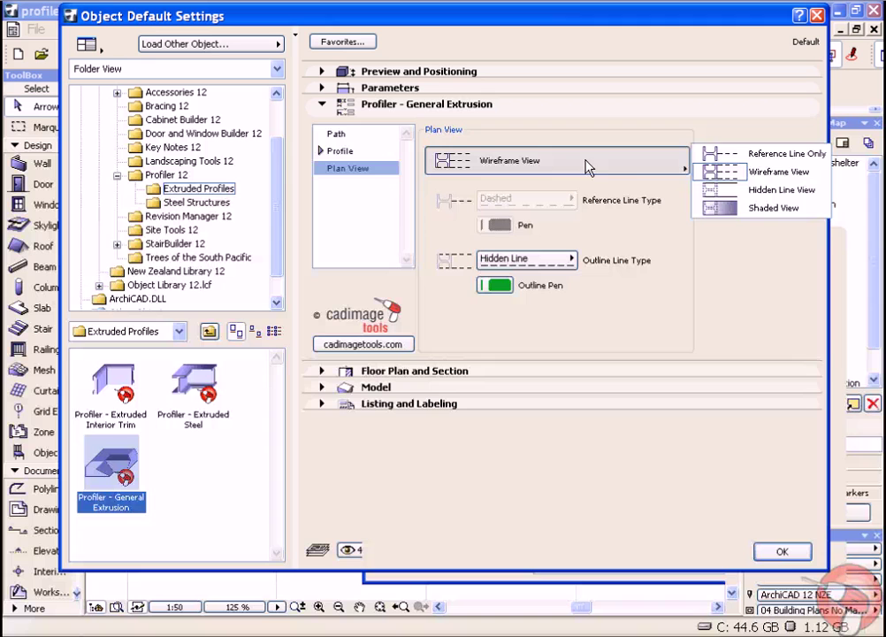
pyautogui.click(662, 184)
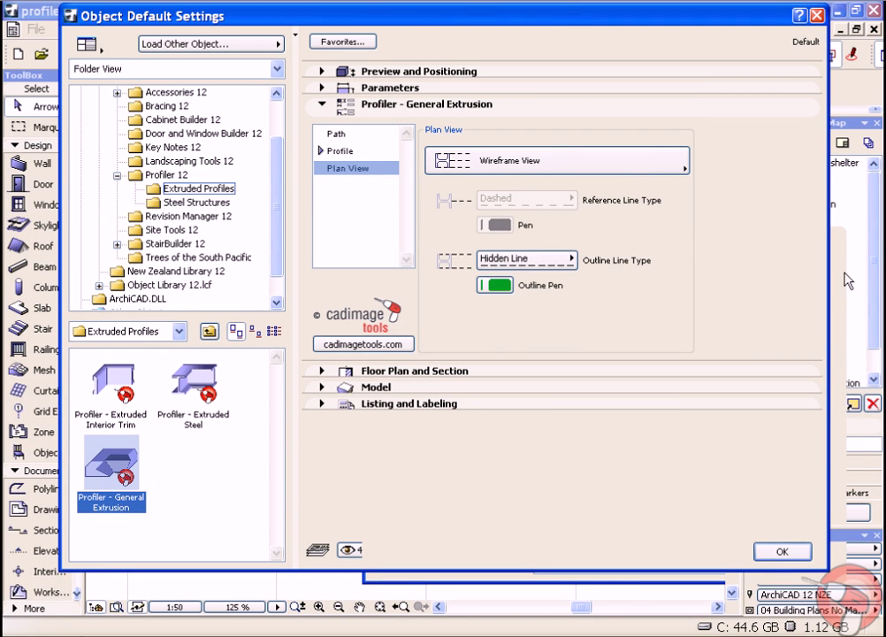
pyautogui.click(783, 551)
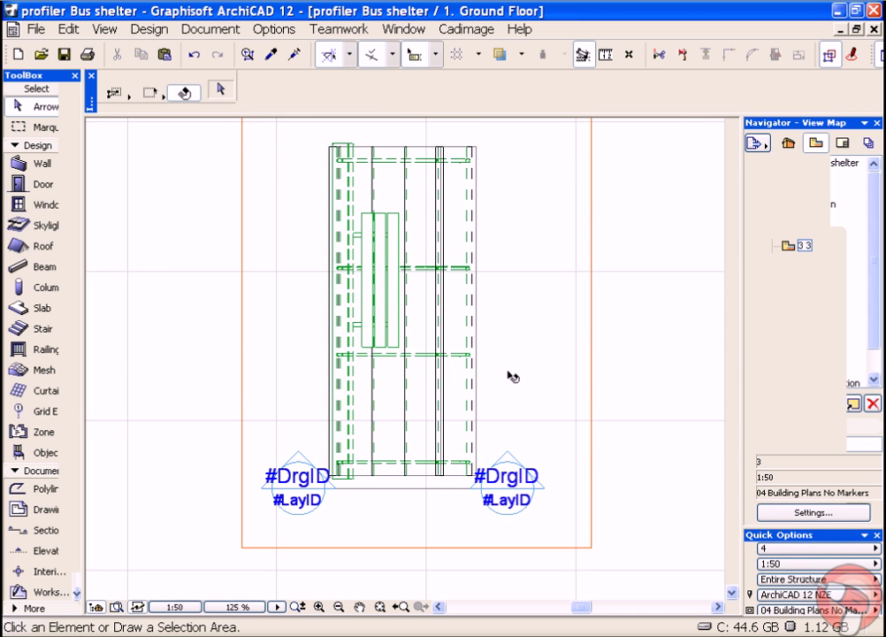
# In 3D, elevate the Bus Gutter extrusion to 2200 at the roof edge and view it from below.
pyautogui.press('F3')
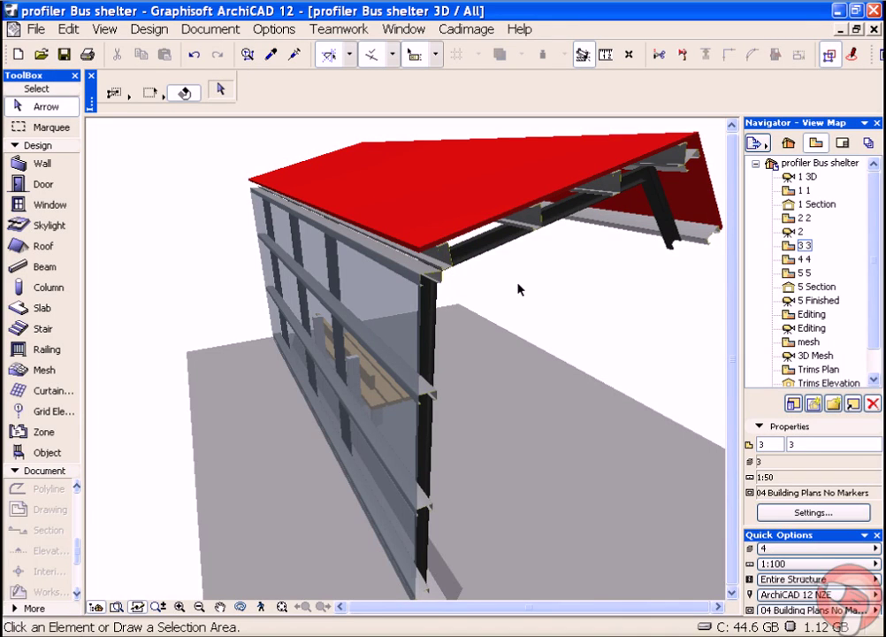
pyautogui.click(462, 595)
pyautogui.keyDown('shift'); pyautogui.moveTo(485, 535); pyautogui.dragTo(435, 475, button='middle'); pyautogui.keyUp('shift')
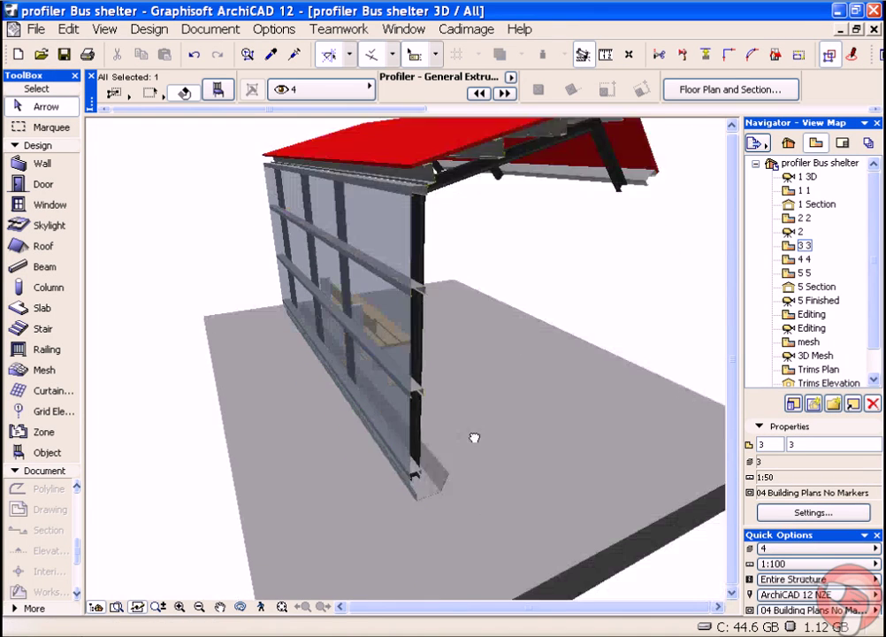
pyautogui.click(407, 458)
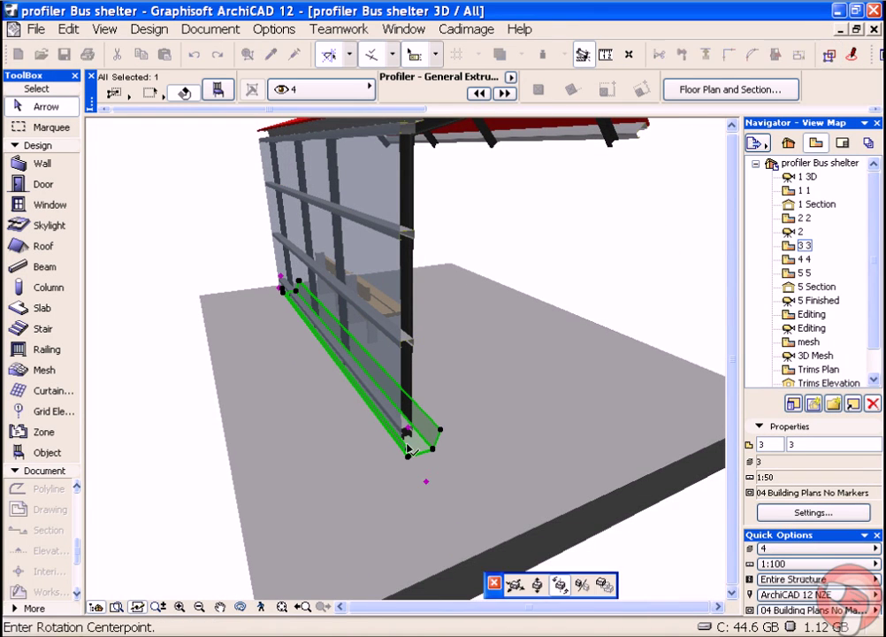
pyautogui.click(419, 459)
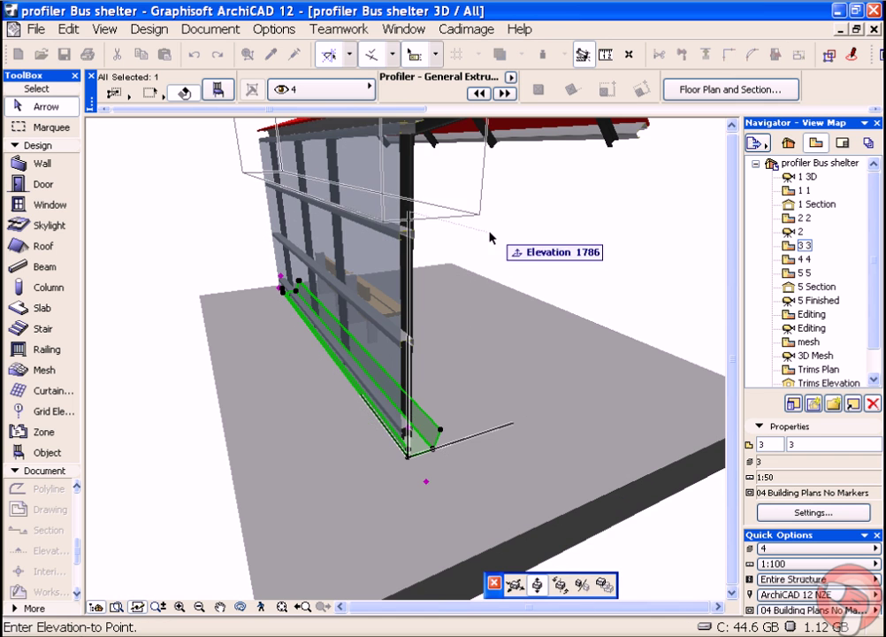
pyautogui.keyDown('shift'); pyautogui.moveTo(491, 233); pyautogui.dragTo(485, 323, button='middle'); pyautogui.keyUp('shift')
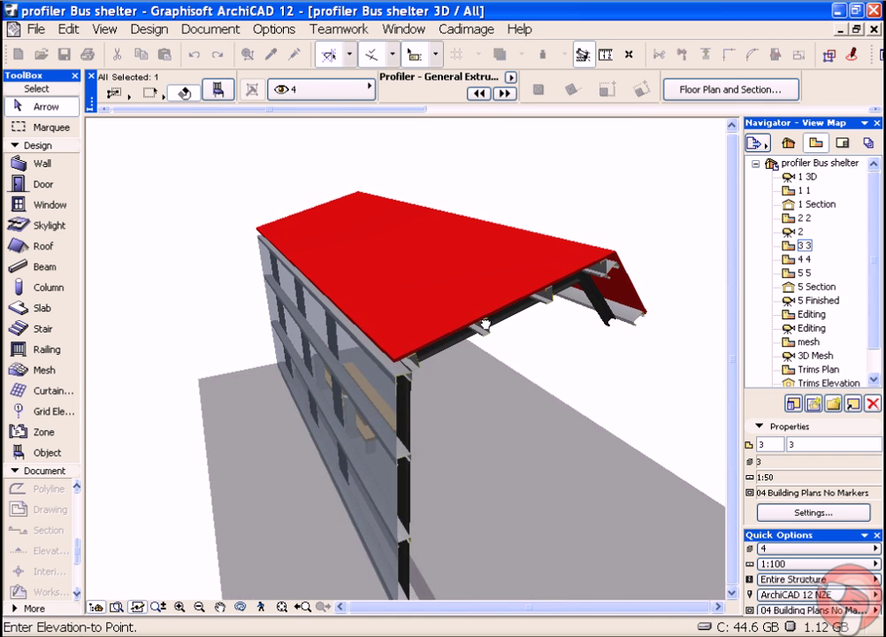
pyautogui.click(419, 368)
pyautogui.scroll(2, 530, 375)
pyautogui.scroll(2, 504, 368)
pyautogui.scroll(1, 477, 362)
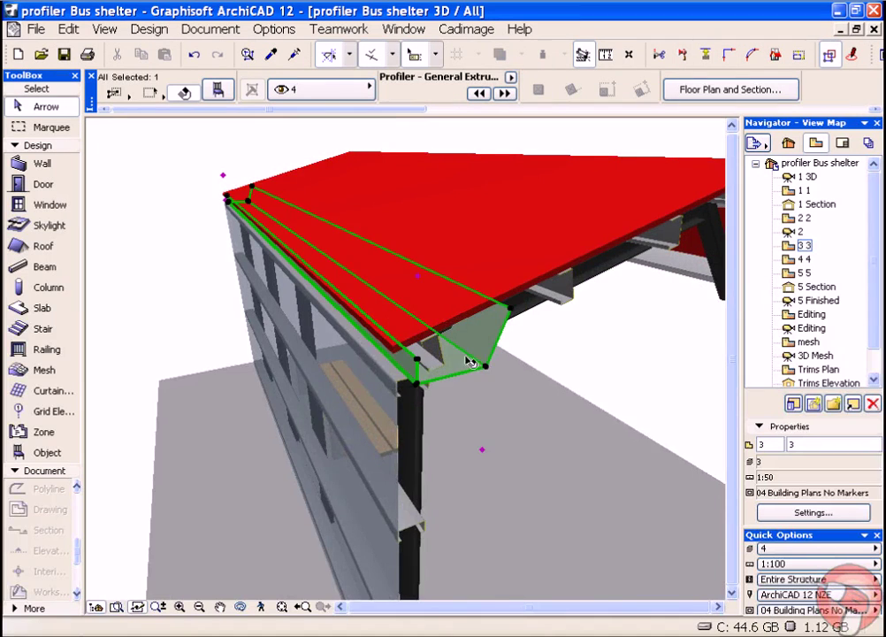
pyautogui.keyDown('shift'); pyautogui.moveTo(520, 361); pyautogui.dragTo(379, 307, button='middle'); pyautogui.keyUp('shift')
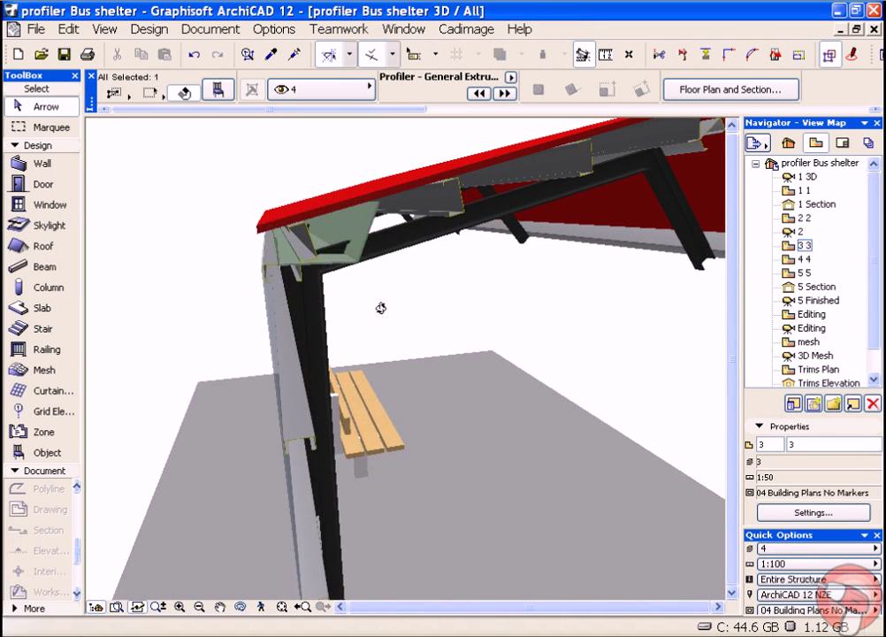
# Enable horizontal mirroring in the gutter's Profile Basic Settings and apply it.
pyautogui.click(217, 89)
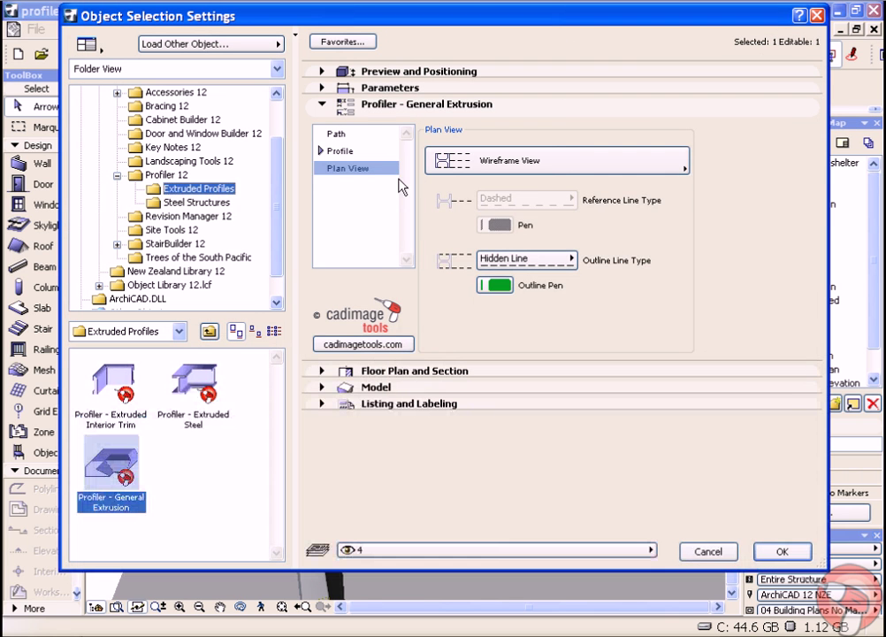
pyautogui.click(341, 152)
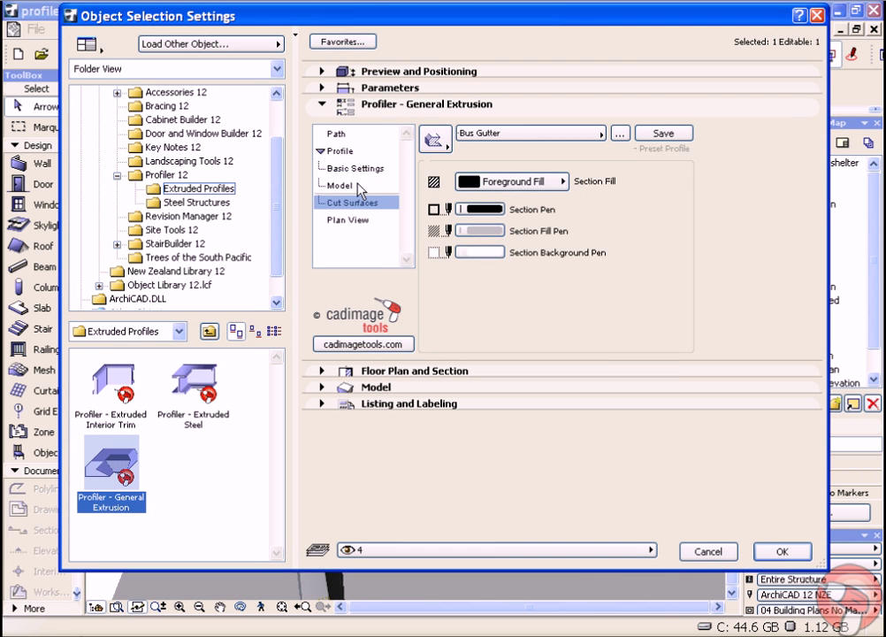
pyautogui.click(359, 186)
pyautogui.click(357, 169)
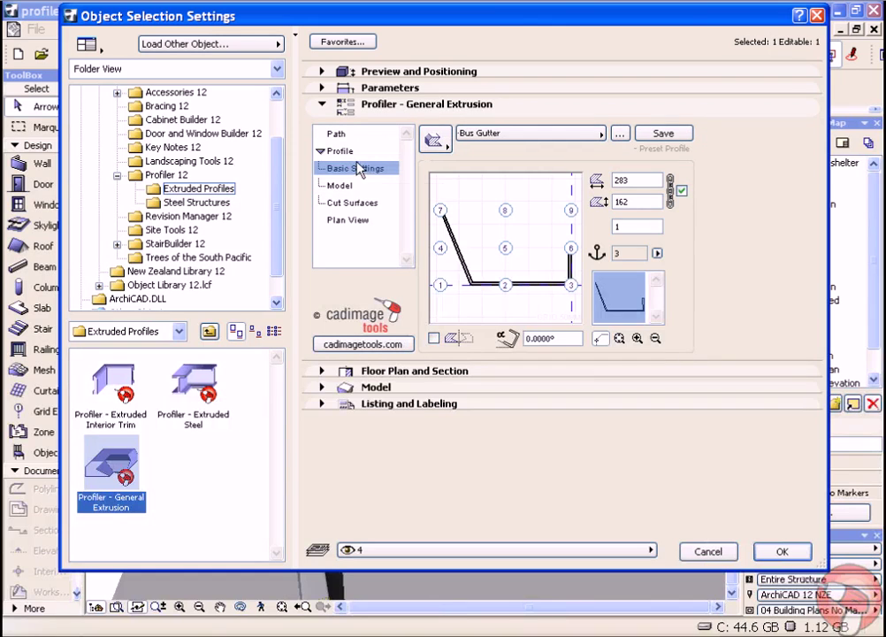
pyautogui.click(434, 338)
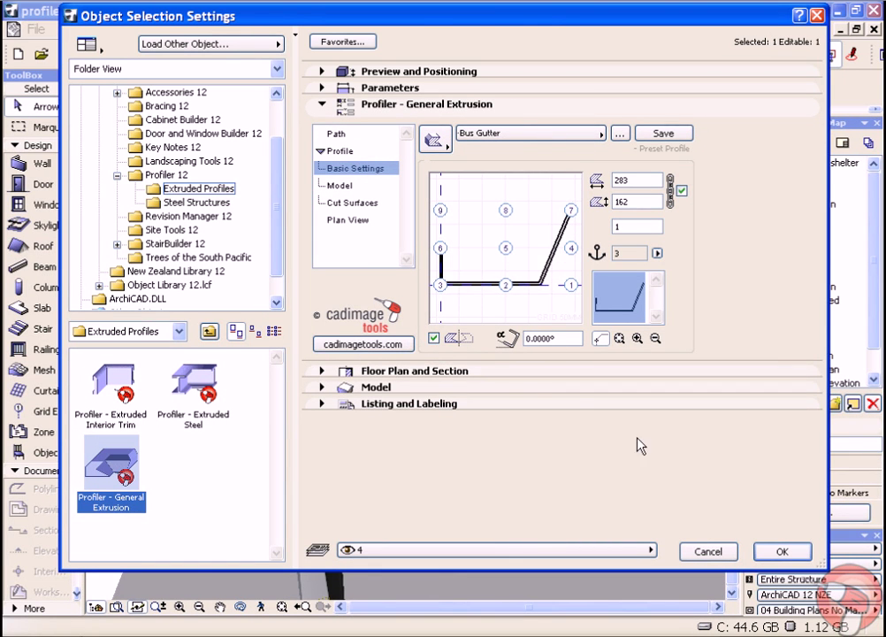
pyautogui.click(776, 551)
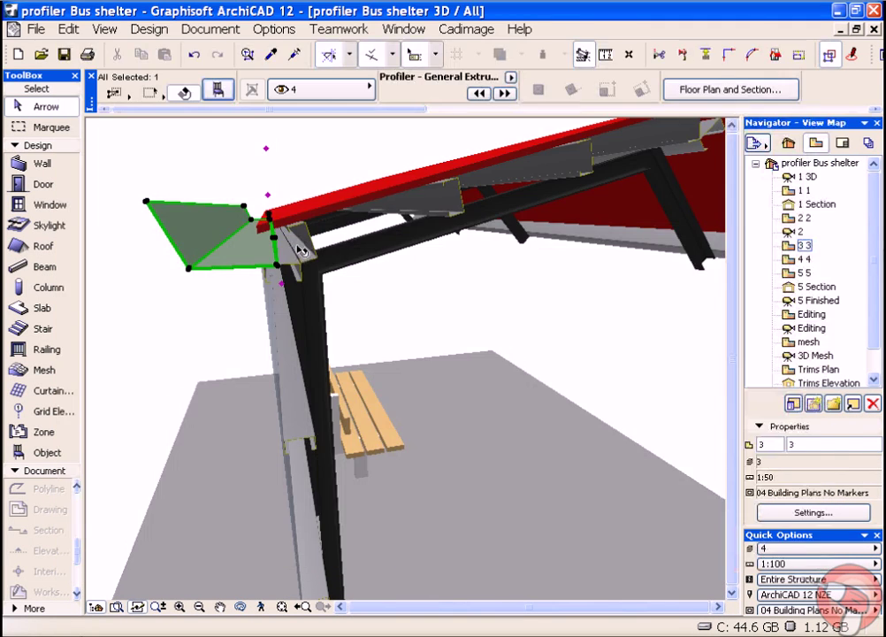
pyautogui.click(193, 174)
pyautogui.moveTo(298, 245)
pyautogui.keyDown('shift'); pyautogui.mouseDown(button='middle')
pyautogui.moveTo(407, 299)
pyautogui.moveTo(443, 295)
pyautogui.moveTo(446, 281)
pyautogui.moveTo(365, 279)
pyautogui.moveTo(335, 291)
pyautogui.moveTo(517, 325)
pyautogui.moveTo(526, 317)
pyautogui.moveTo(526, 308)
pyautogui.moveTo(479, 301)
pyautogui.moveTo(358, 212)
pyautogui.mouseUp(button='middle'); pyautogui.keyUp('shift')
pyautogui.scroll(-2, 517, 325)
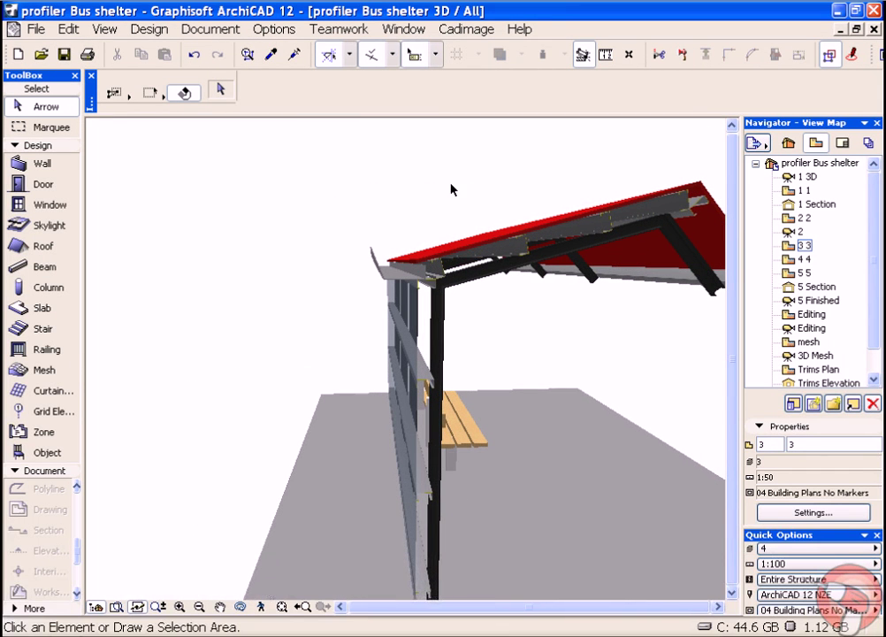